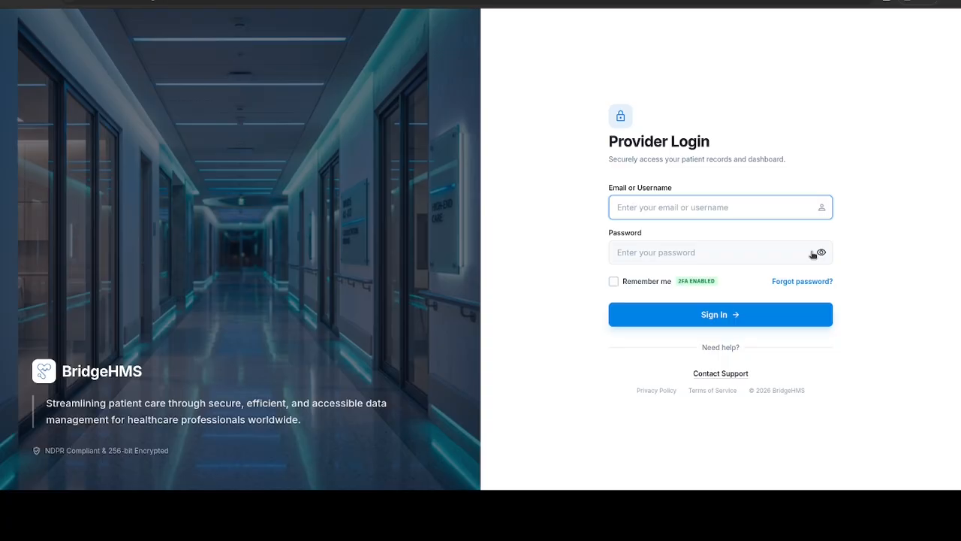
Step: Sign in to BridgeHMS with the provider account's username and password
type("miles")
key("Tab")
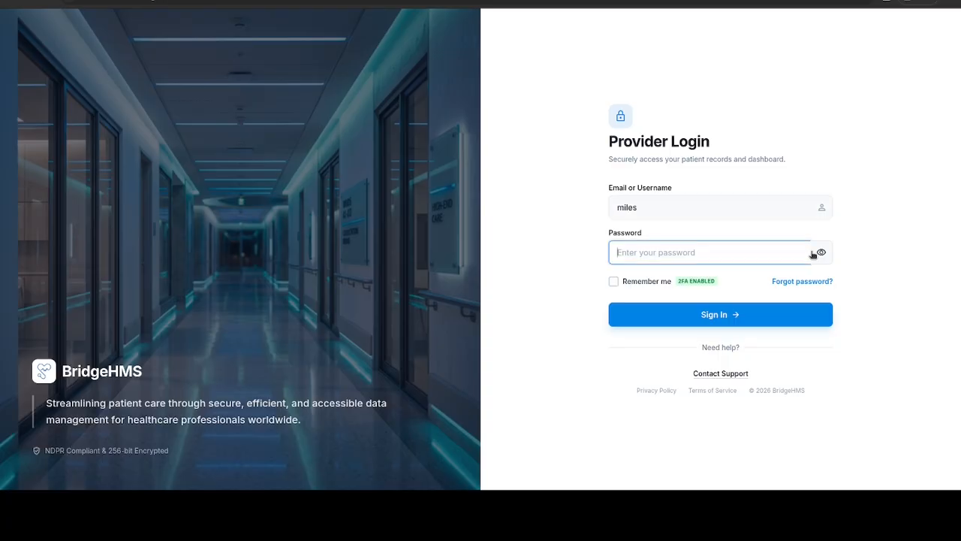
type("••••••••••")
key("Return")
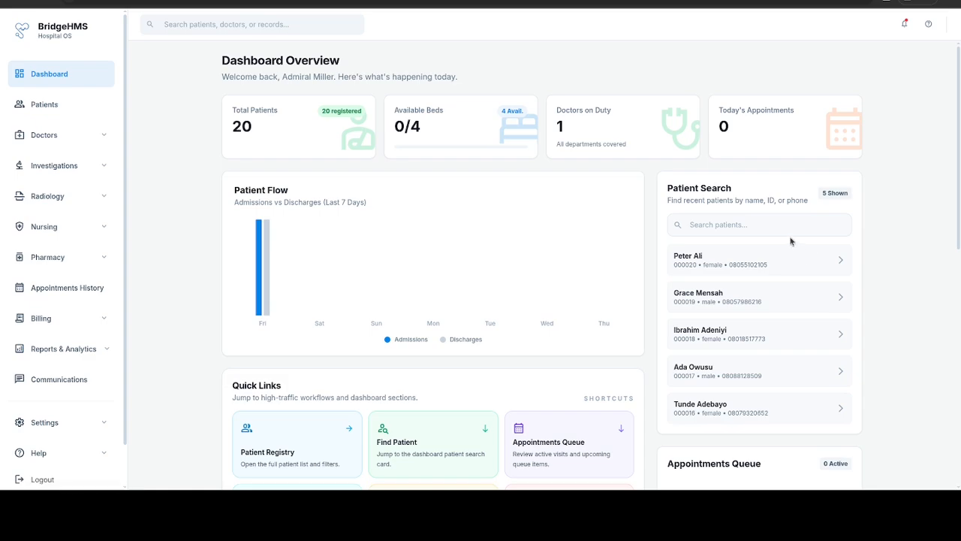
scroll(791, 242, "down", 2)
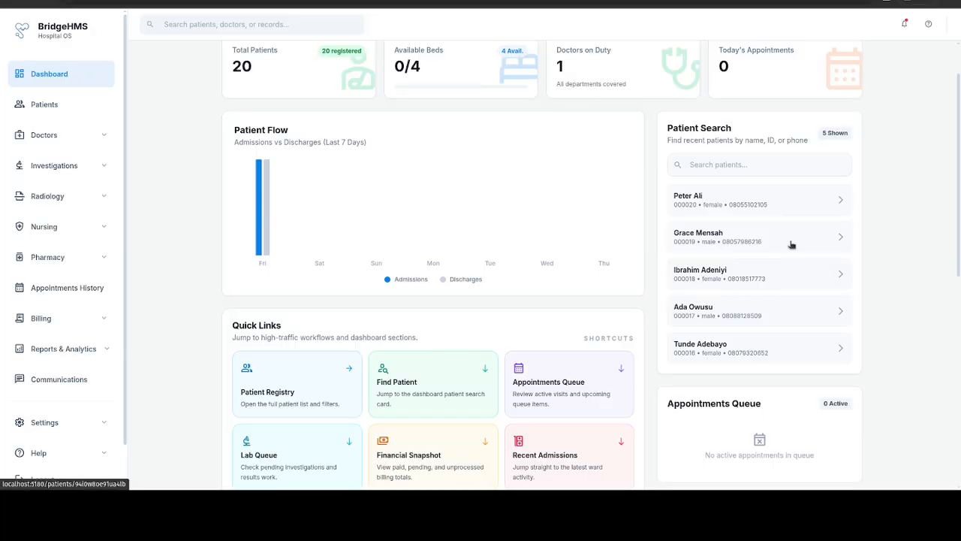
scroll(791, 244, "down", 3)
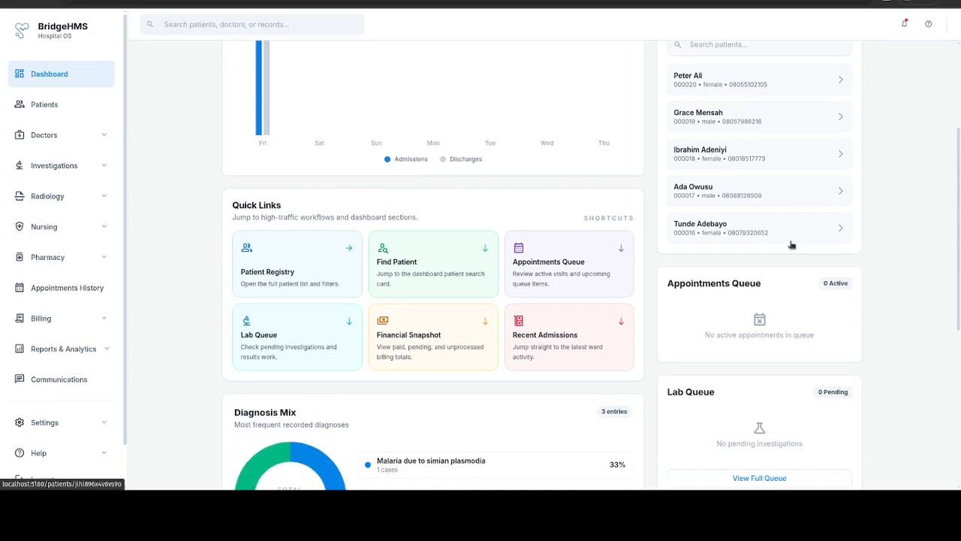
scroll(791, 244, "up", 3)
scroll(791, 244, "down", 1)
scroll(791, 244, "down", 5)
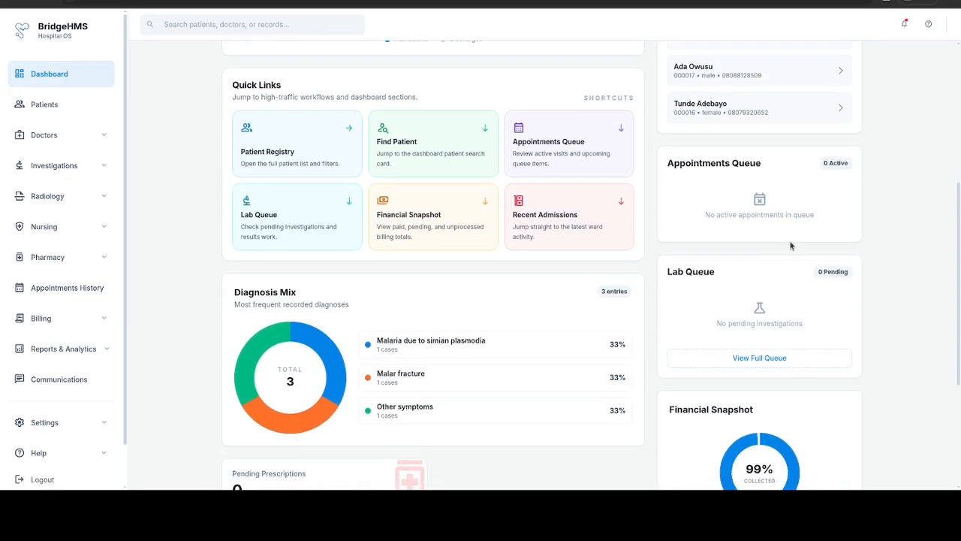
scroll(791, 245, "down", 3)
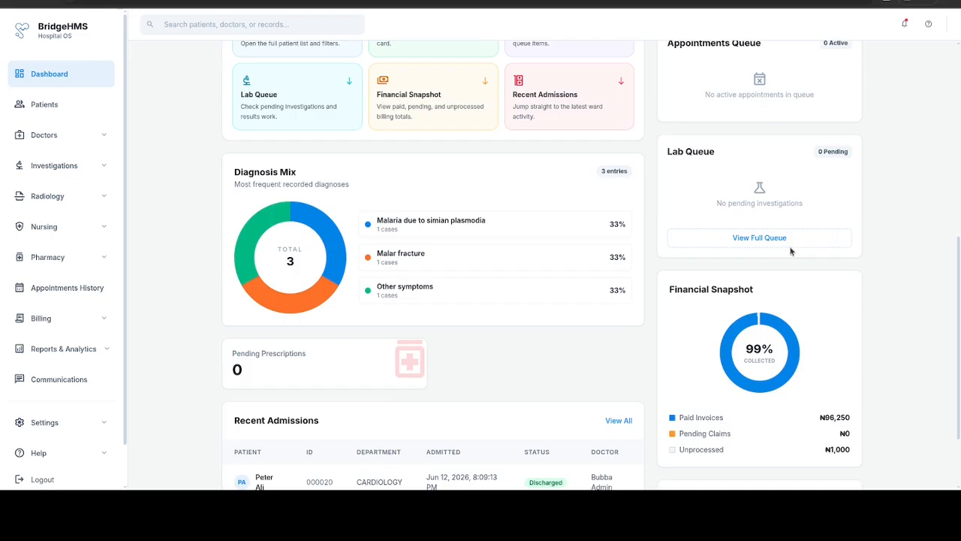
scroll(790, 252, "down", 3)
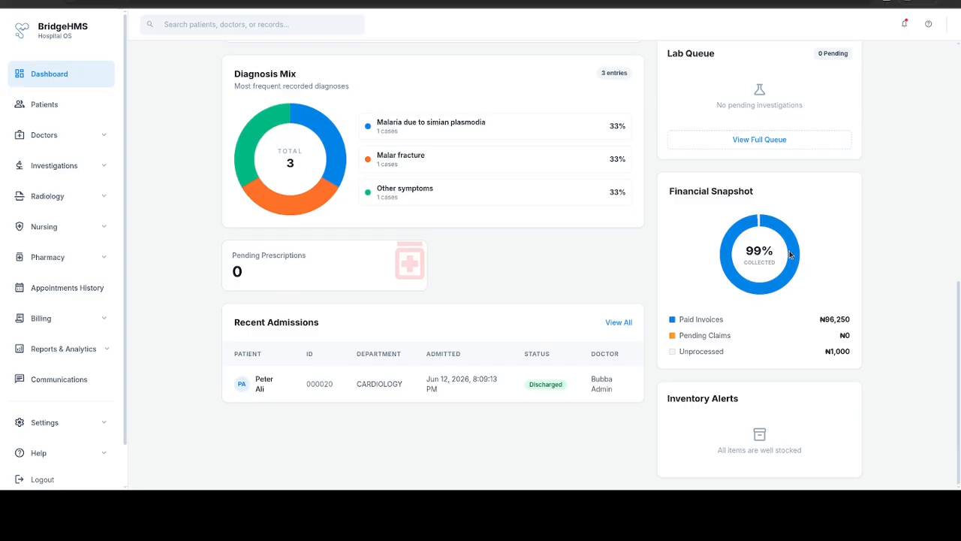
scroll(790, 256, "up", 6)
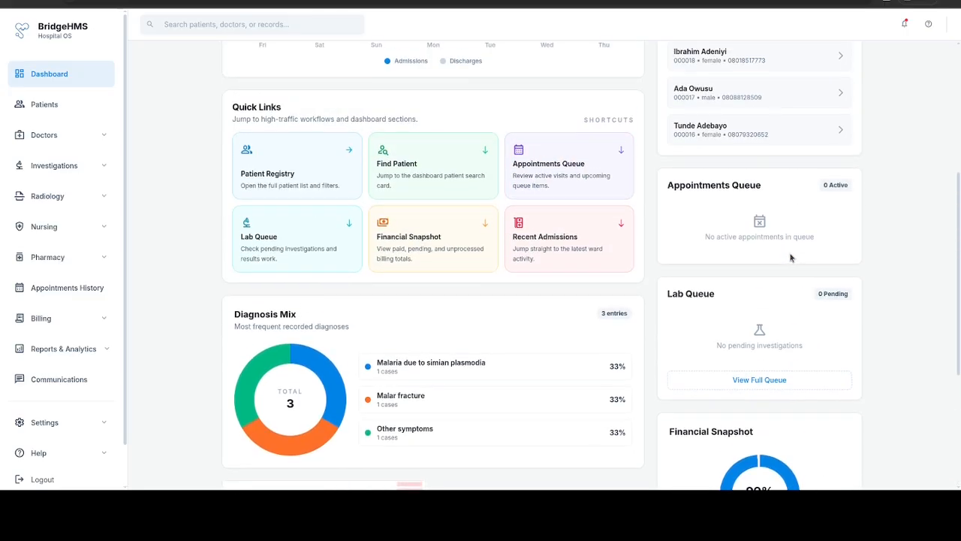
scroll(790, 257, "up", 3)
scroll(790, 258, "up", 2)
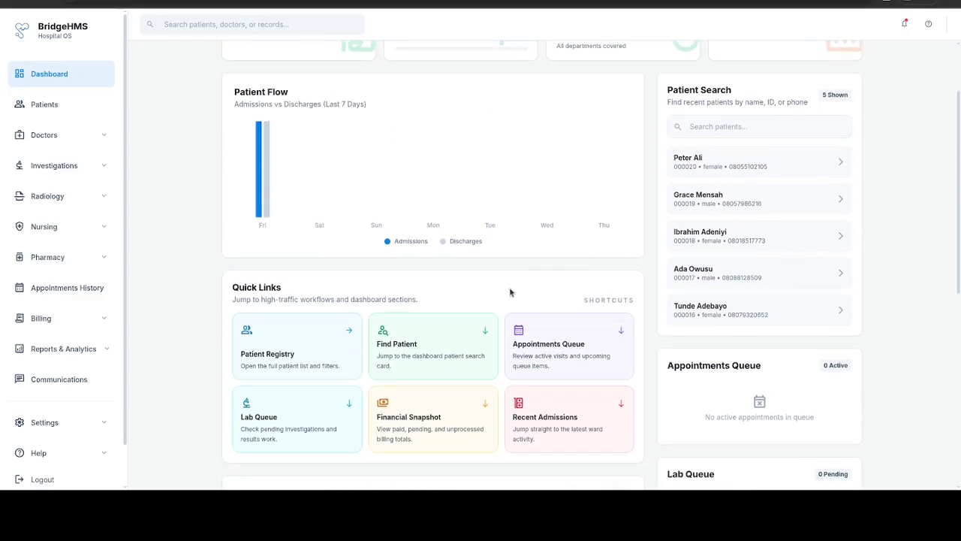
Step: Move the Quick Links and Diagnosis Mix cards above Patient Flow on the dashboard
left_click_drag(510, 292, 507, 180)
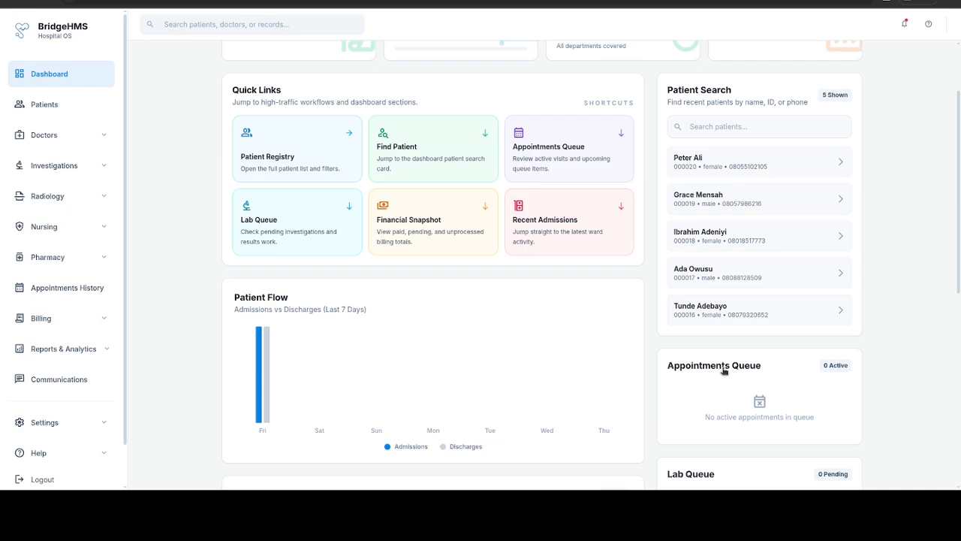
scroll(724, 370, "down", 4)
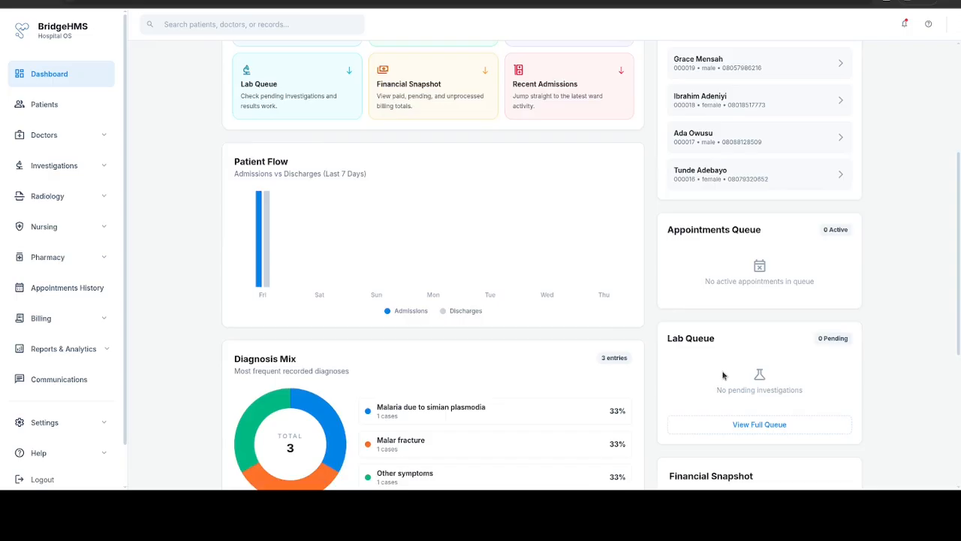
scroll(724, 376, "up", 3)
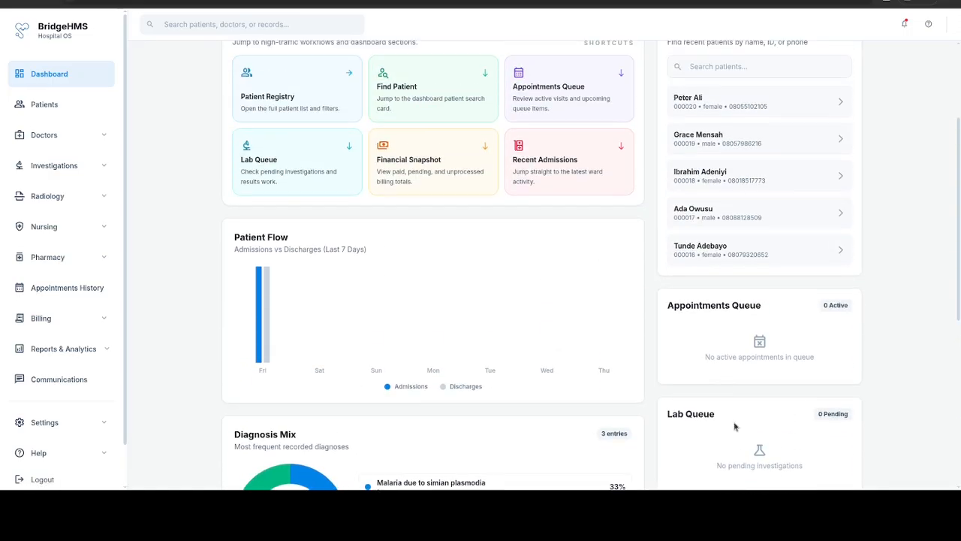
scroll(745, 166, "up", 3)
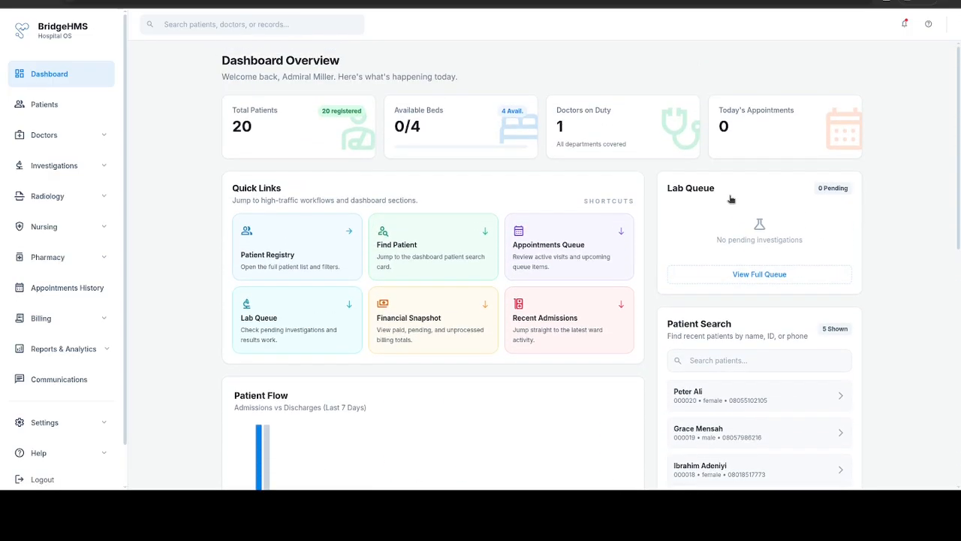
scroll(688, 351, "down", 6)
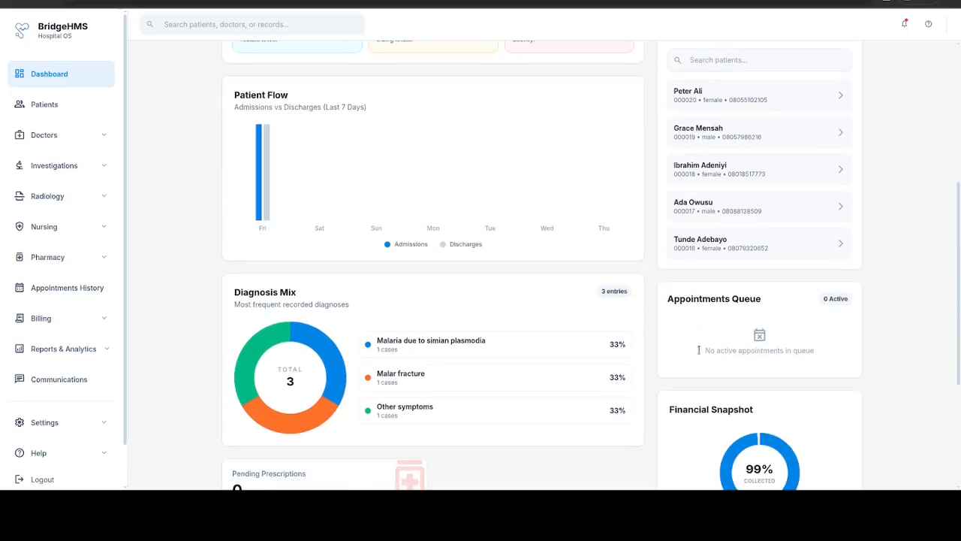
scroll(508, 285, "up", 1)
left_click_drag(505, 121, 507, 123)
scroll(520, 185, "up", 5)
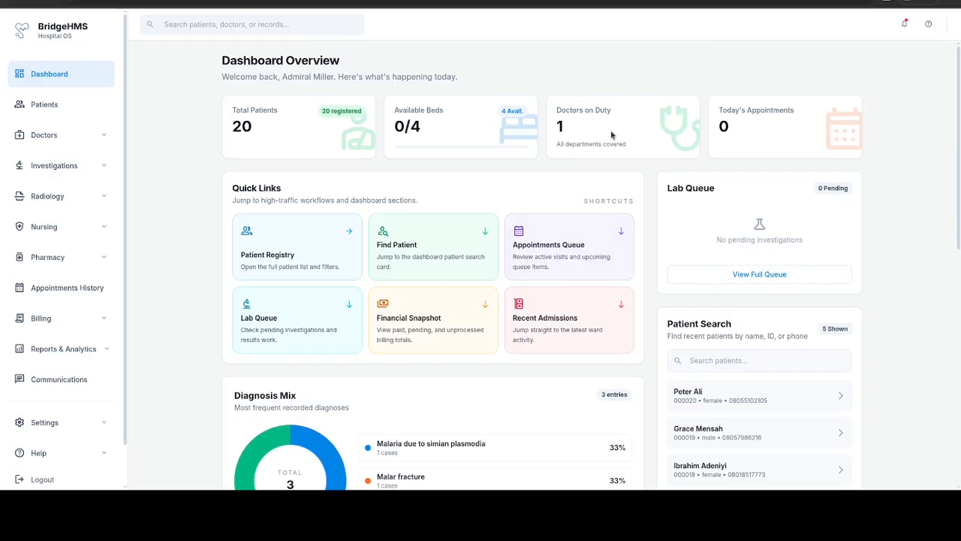
Step: Reorder the stat cards so Today's Appointments is first, and swap Total Patients with Available Beds
left_click_drag(612, 133, 796, 132)
left_click_drag(668, 136, 365, 136)
left_click_drag(439, 141, 654, 141)
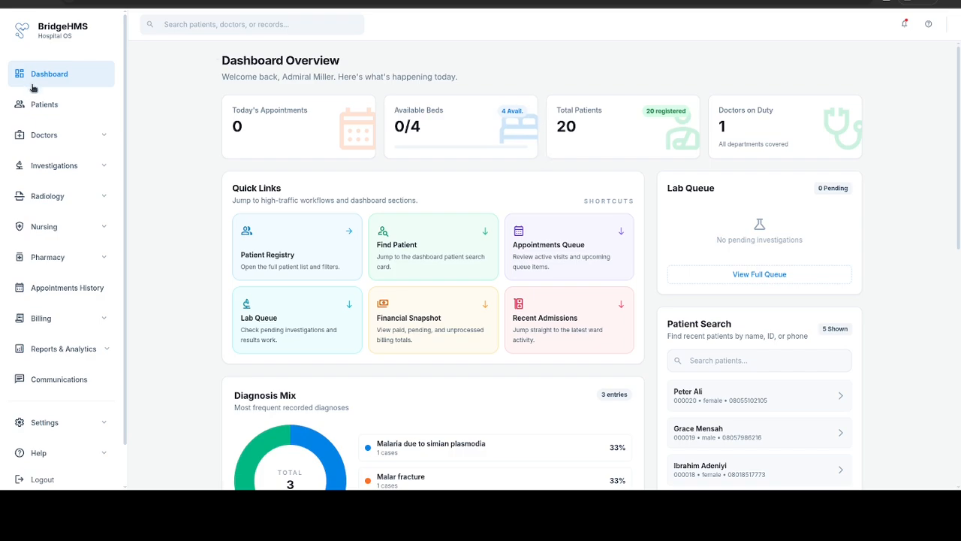
Step: From the Patients registry, open Register Patient and scroll through the blank form
left_click(39, 106)
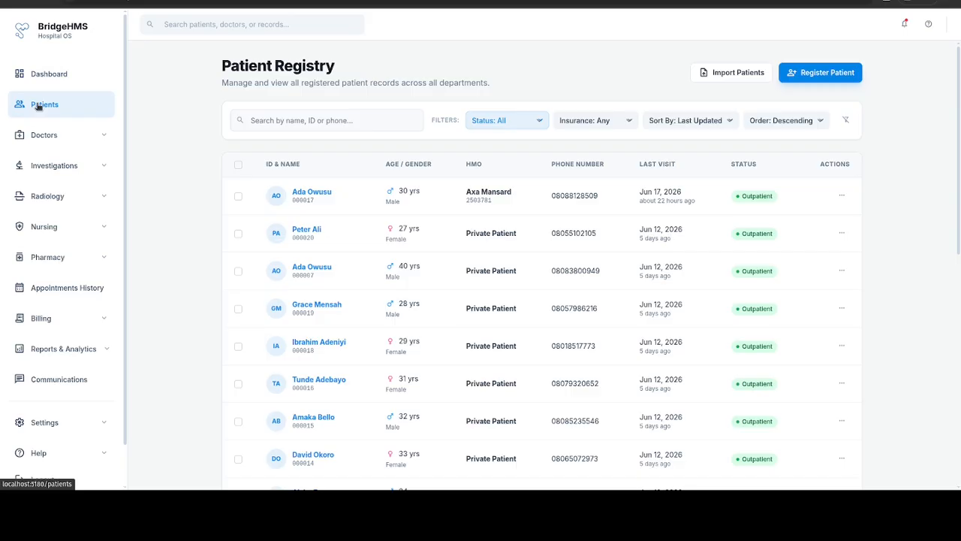
left_click(828, 78)
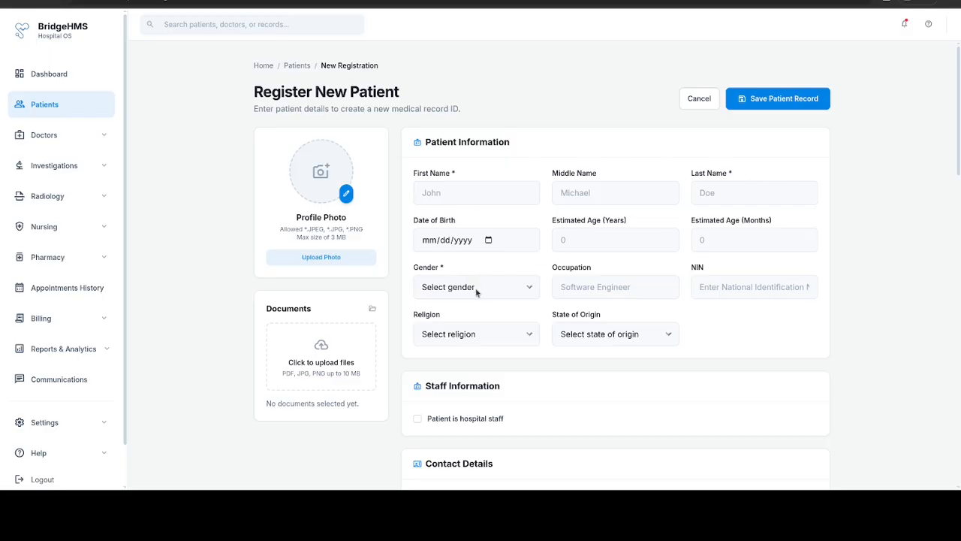
scroll(540, 318, "down", 6)
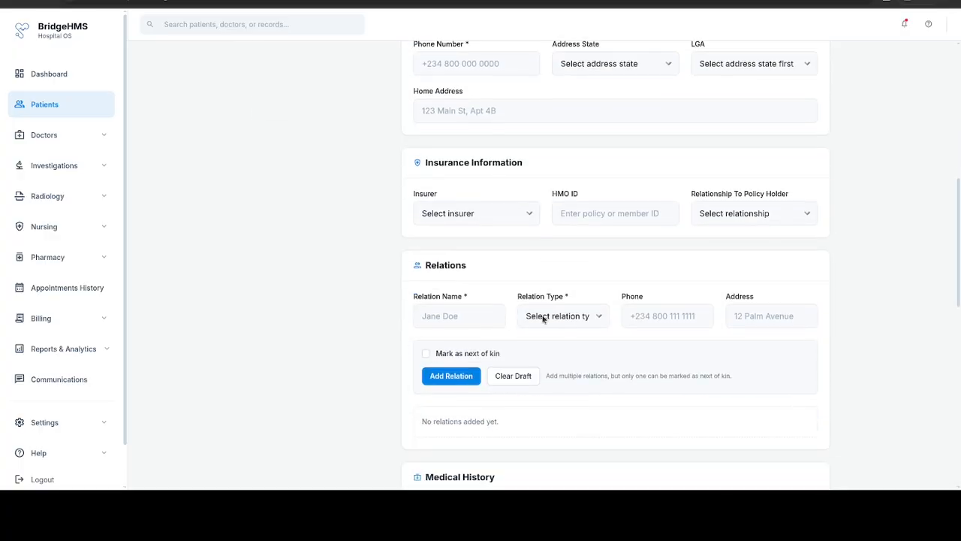
scroll(543, 319, "down", 8)
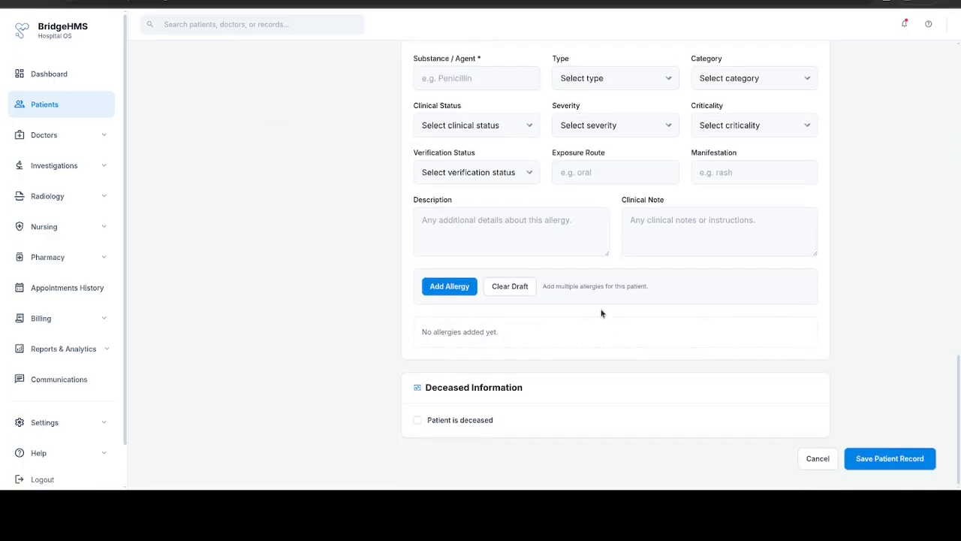
scroll(600, 313, "up", 6)
scroll(601, 313, "up", 9)
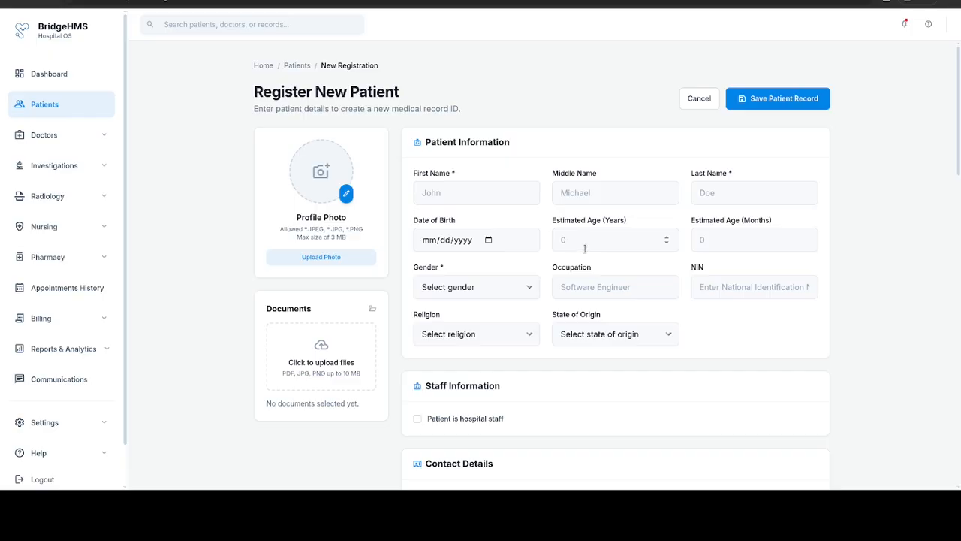
Step: Save the empty form to flag First Name, Last Name, Gender and Estimated Age as required
left_click(788, 99)
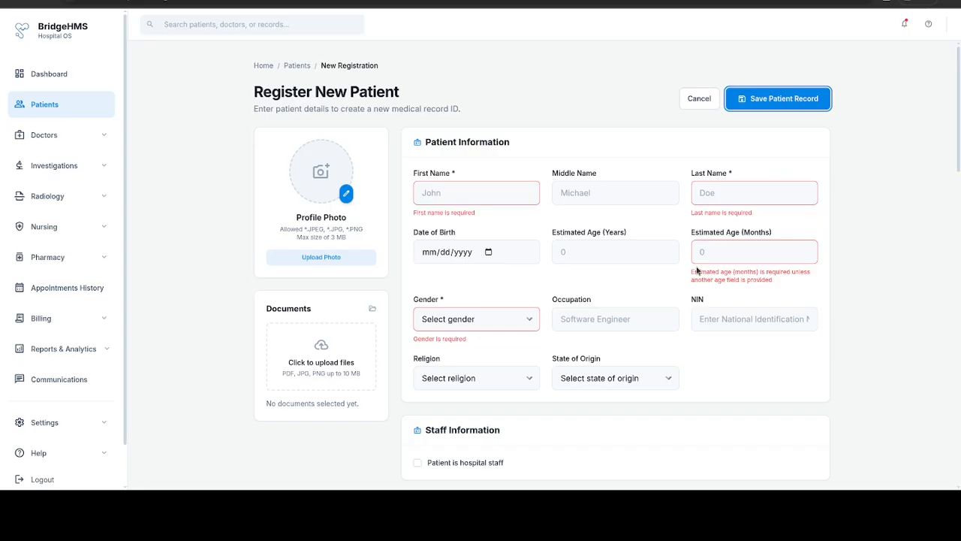
left_click(471, 189)
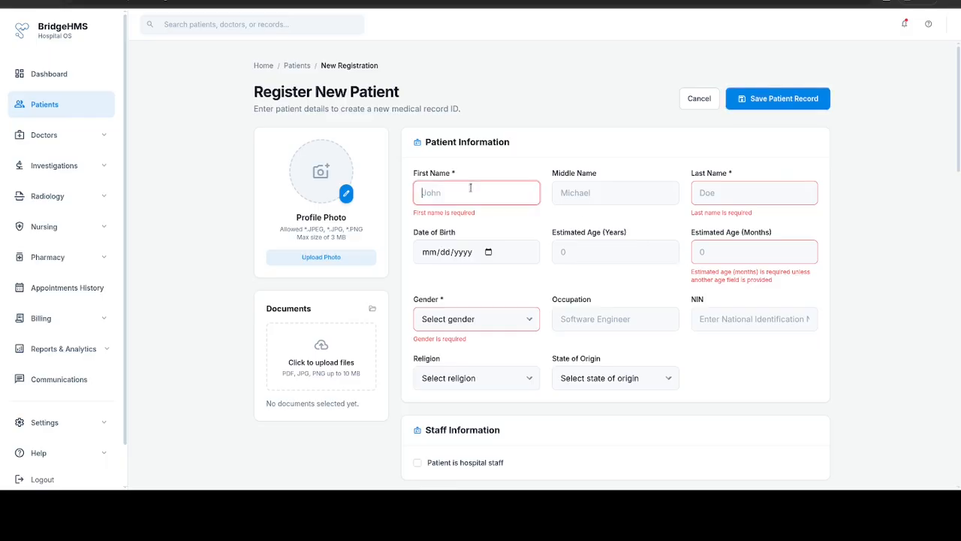
Step: Enter the patient's first and last name, estimated age 32 and gender Female
key("Tab")
key("Tab")
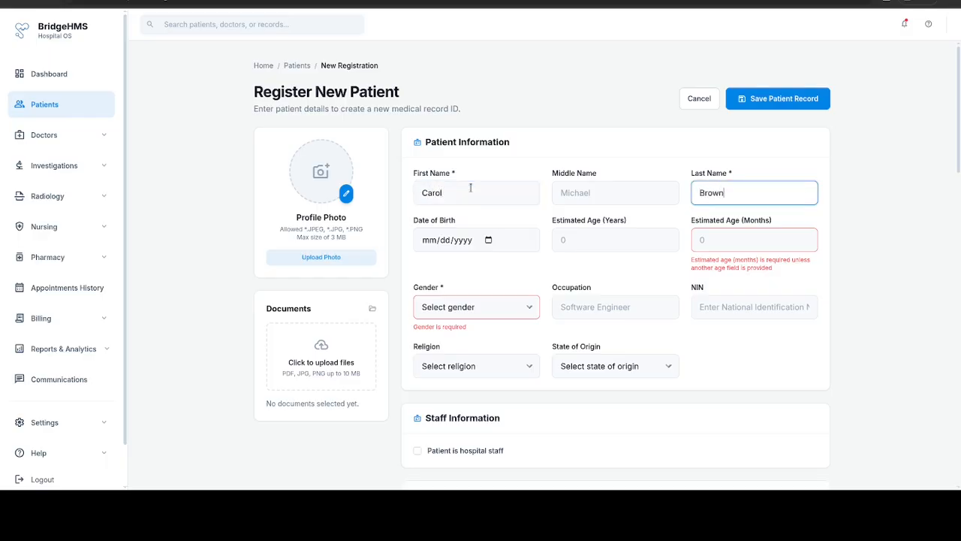
key("Tab")
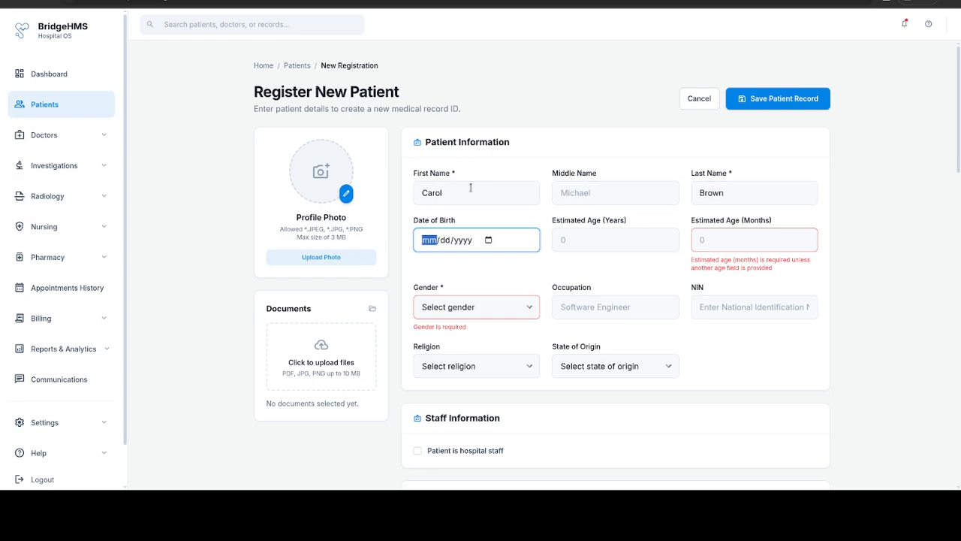
key("Tab")
key("Tab")
key("Tab")
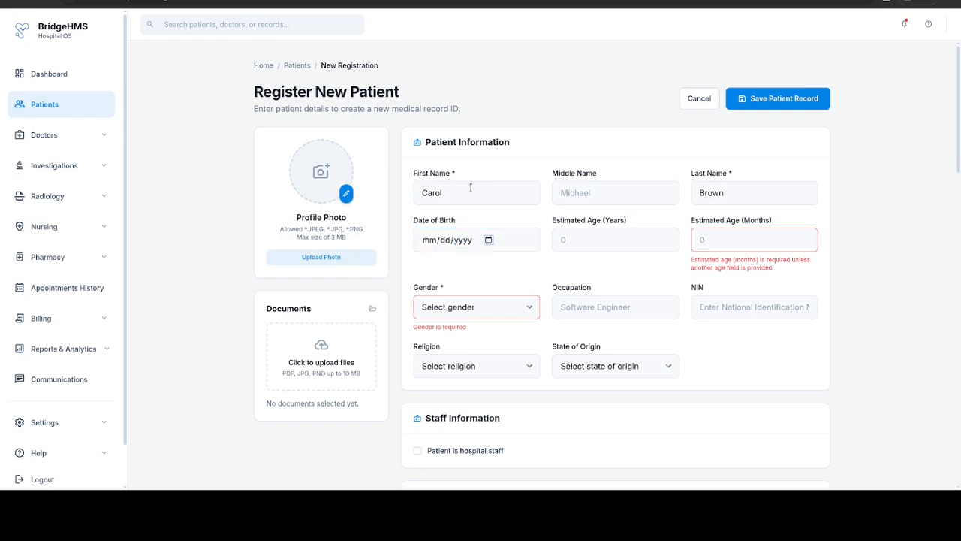
left_click(580, 241)
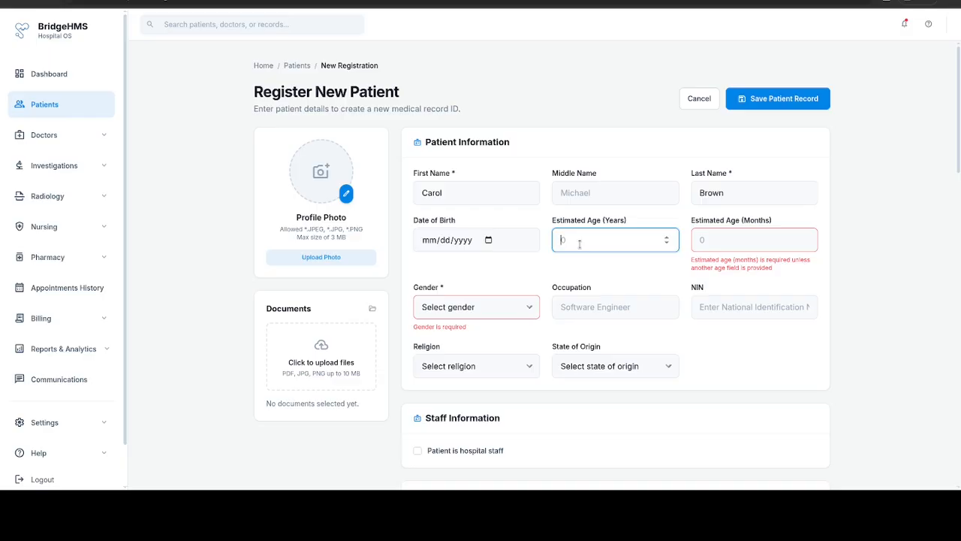
type("32")
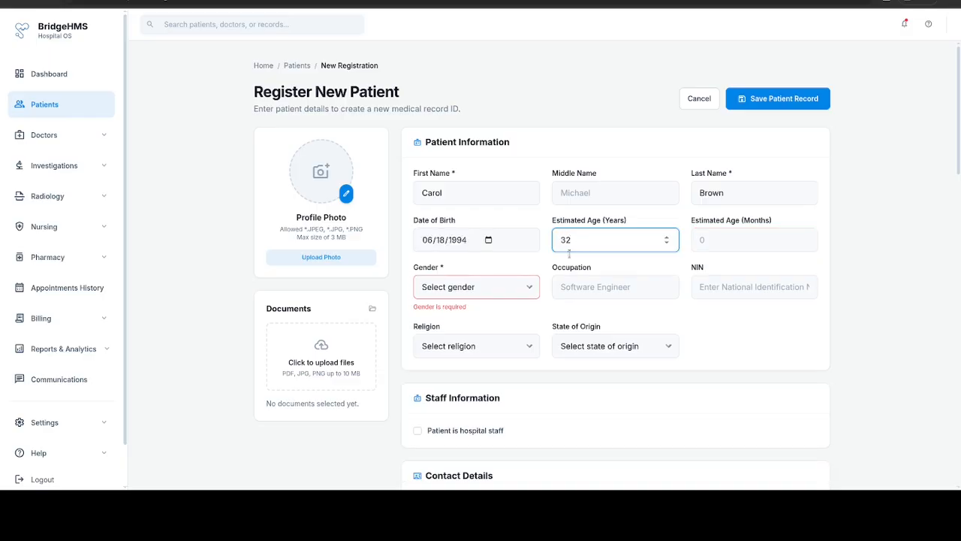
key("Tab")
left_click(475, 332)
left_click(752, 328)
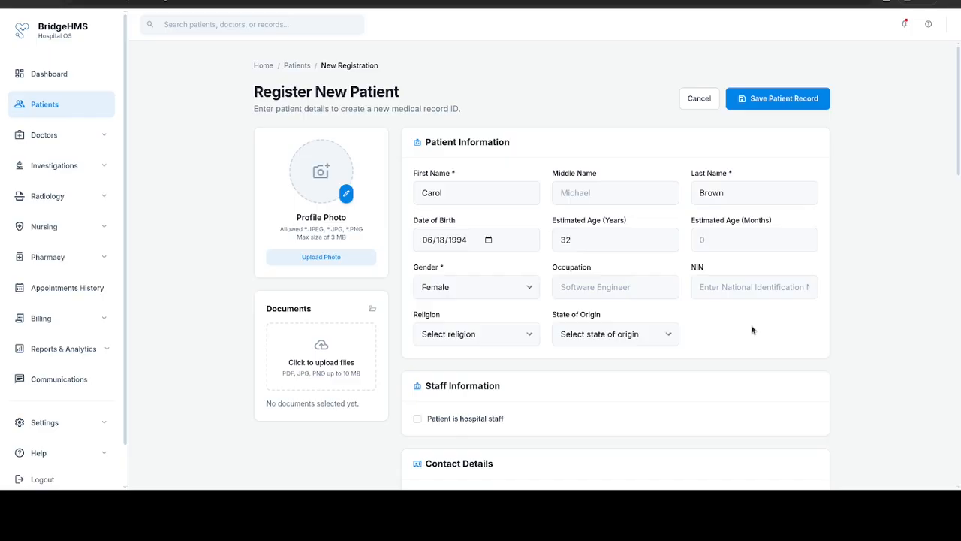
Step: Set occupation Auditor, enter the NIN, and choose religion Other and state of origin Kebbi - Kalgo
left_click(633, 284)
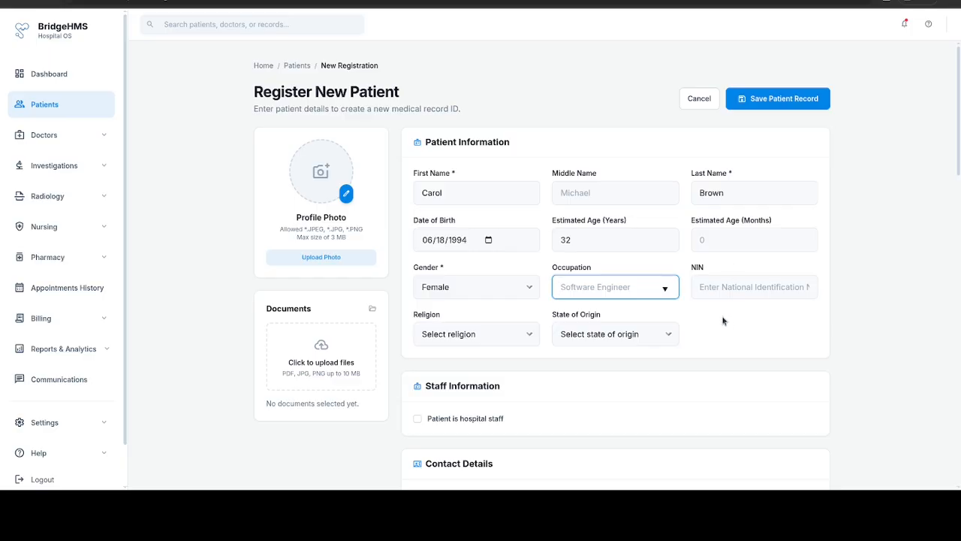
type("Auditor")
left_click(754, 287)
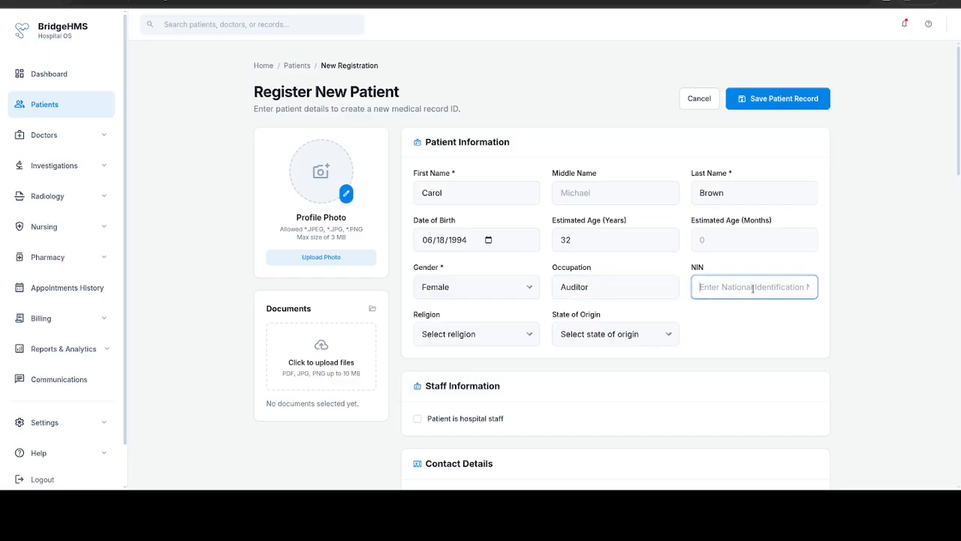
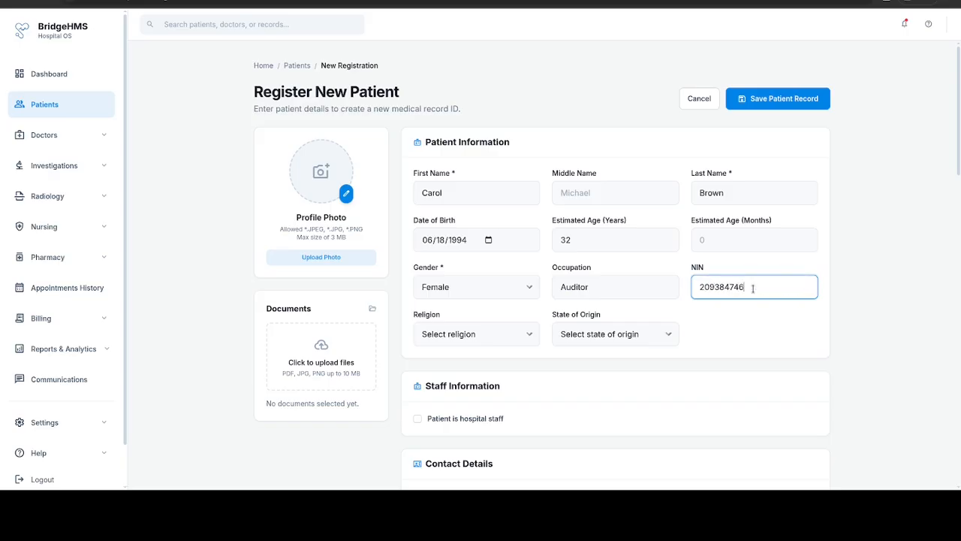
left_click(521, 337)
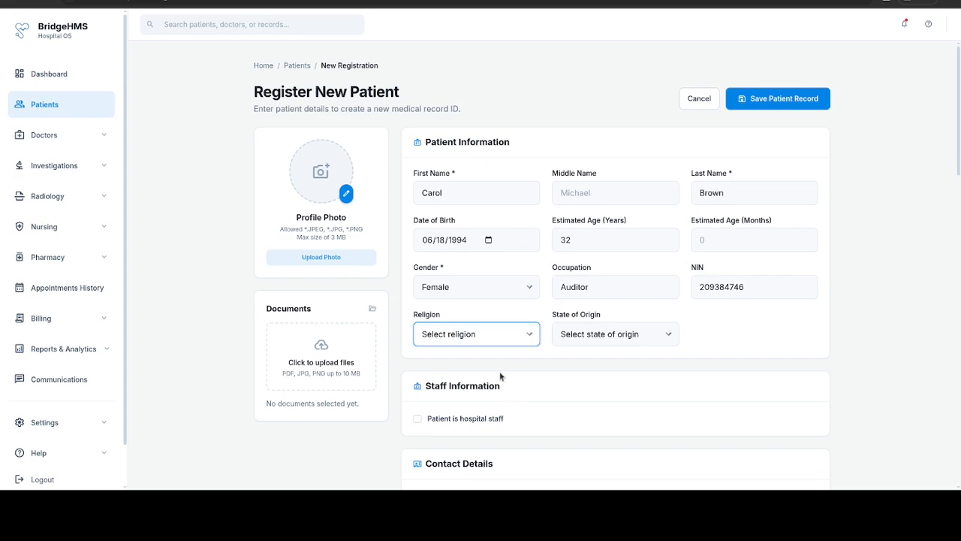
key("o")
key("Tab")
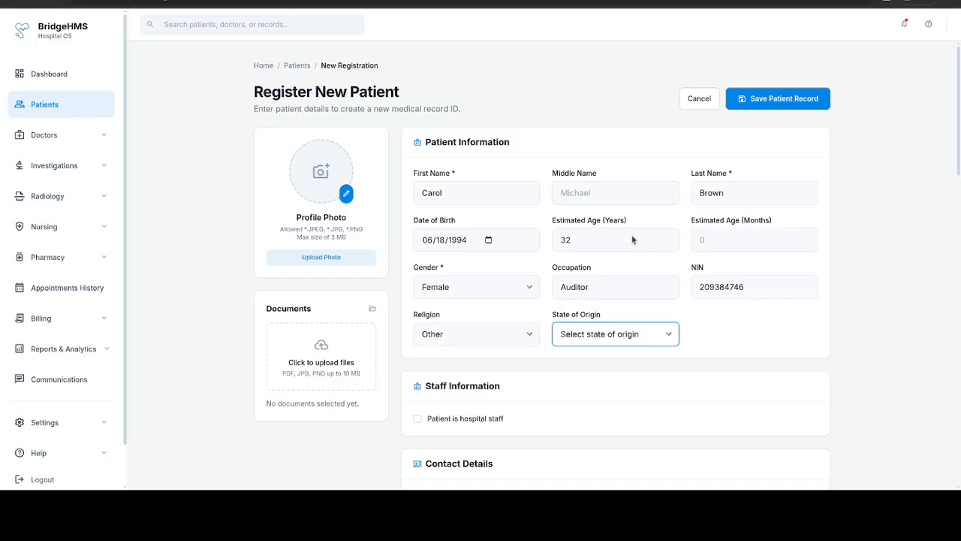
left_click(626, 262)
Step: Tick and then untick the hospital staff checkbox, leaving the patient as non-staff
scroll(623, 266, "down", 2)
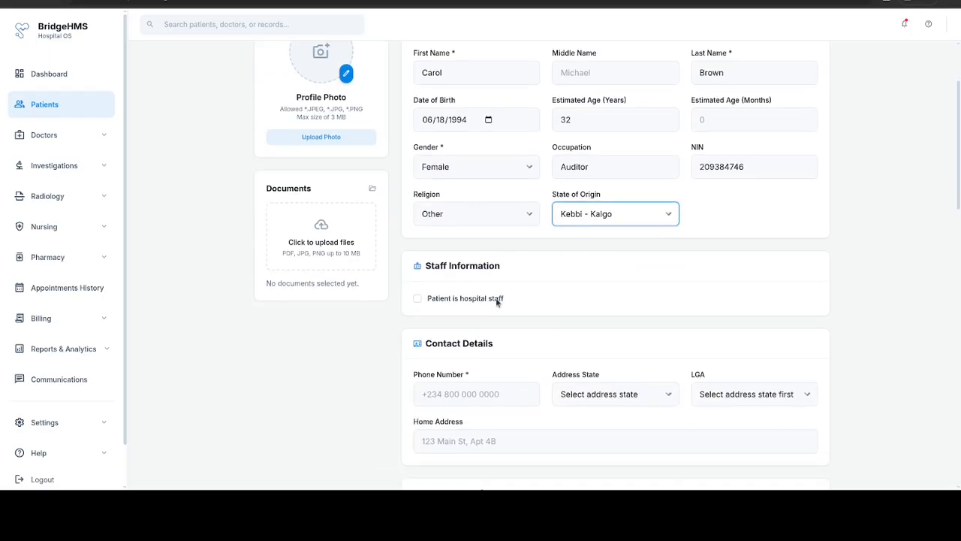
left_click(425, 299)
left_click(539, 337)
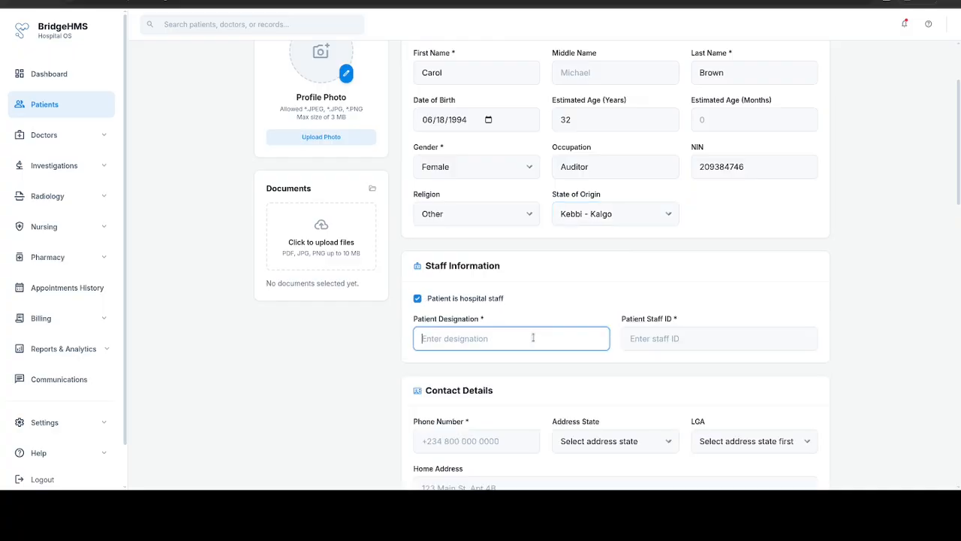
left_click(464, 301)
Step: Enter the patient's phone number and choose address state Ekiti with LGA Ikere
scroll(518, 357, "down", 2)
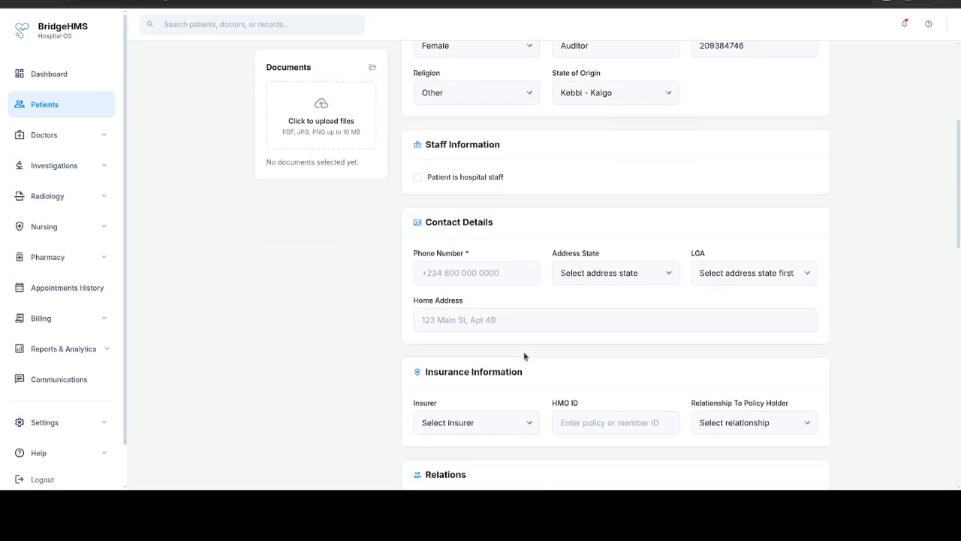
scroll(524, 356, "down", 1)
left_click(472, 221)
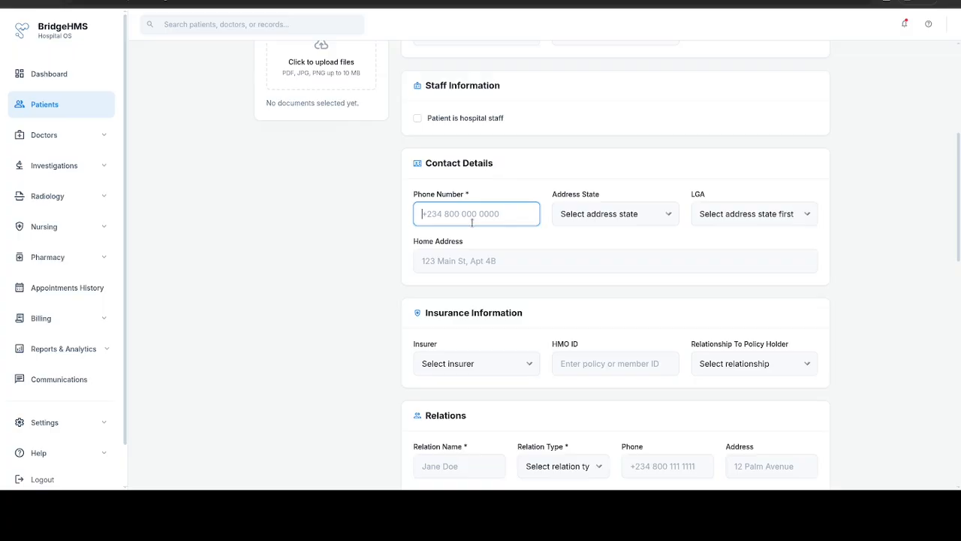
key("Tab")
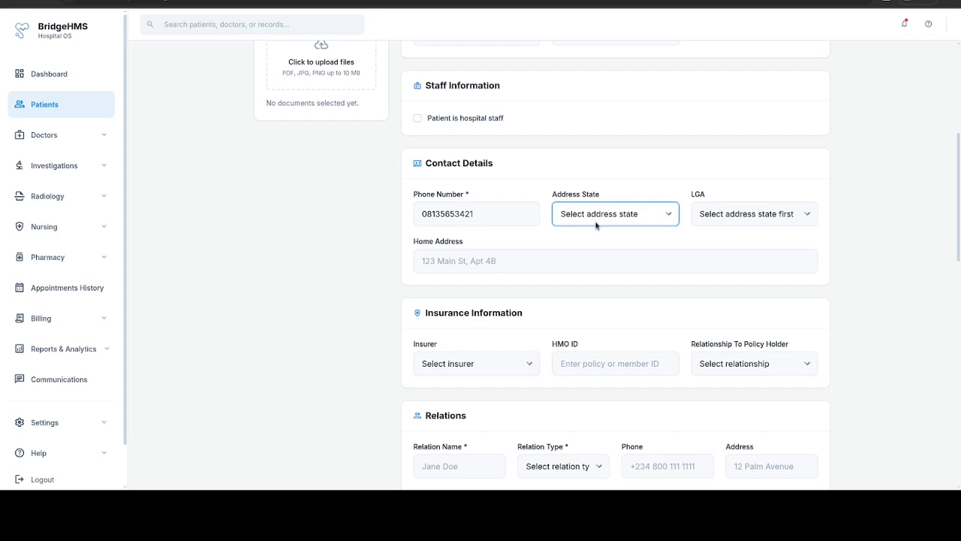
left_click(603, 418)
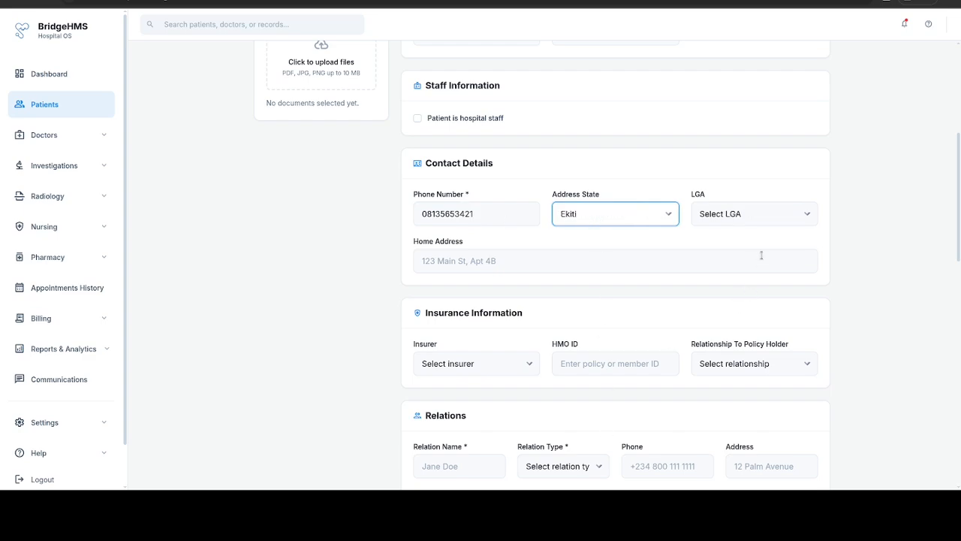
left_click(761, 218)
left_click(737, 372)
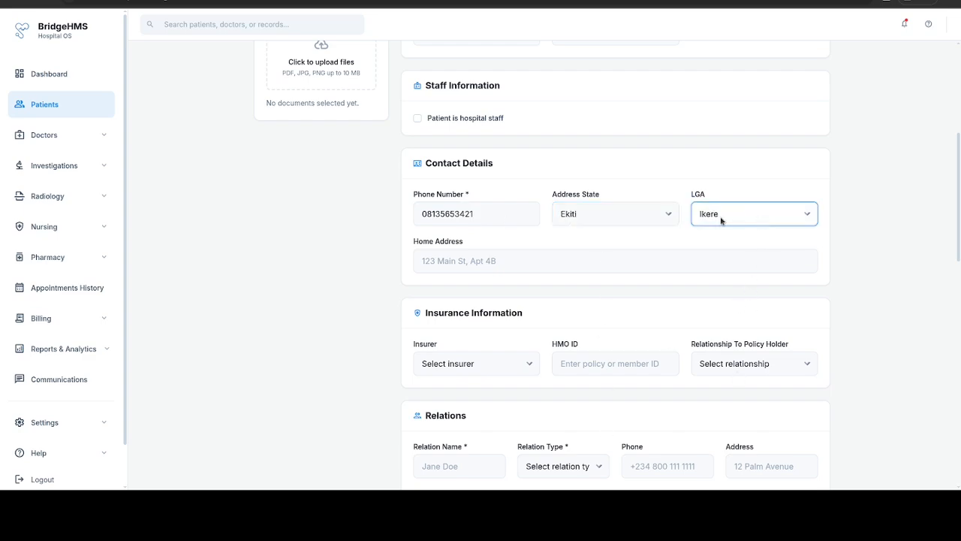
Step: Type the patient's home address
left_click(501, 261)
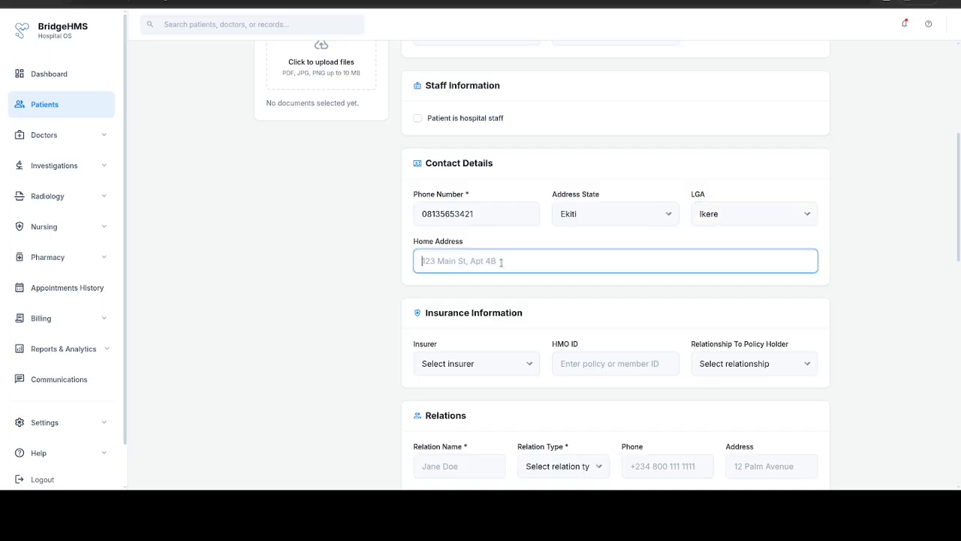
type("123 Some Street, Some Place,")
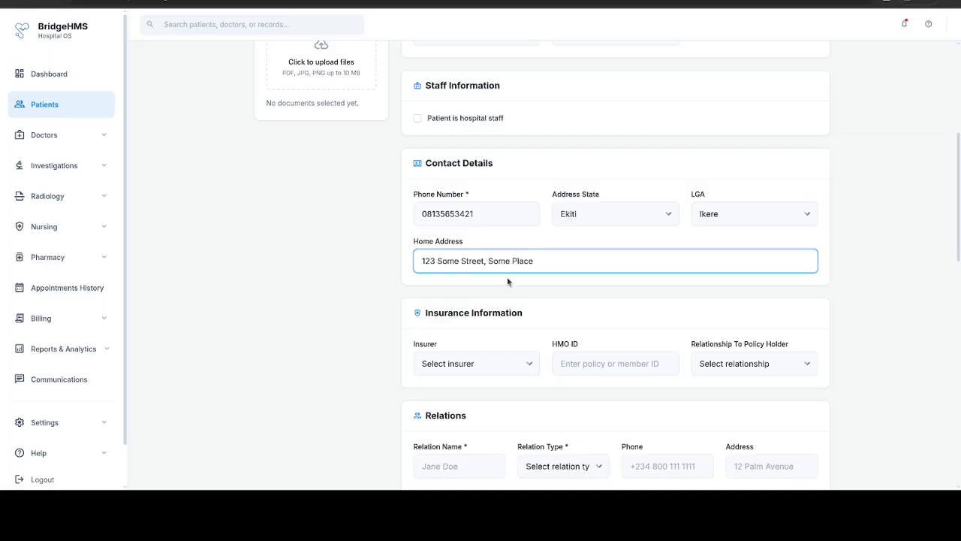
scroll(508, 280, "down", 3)
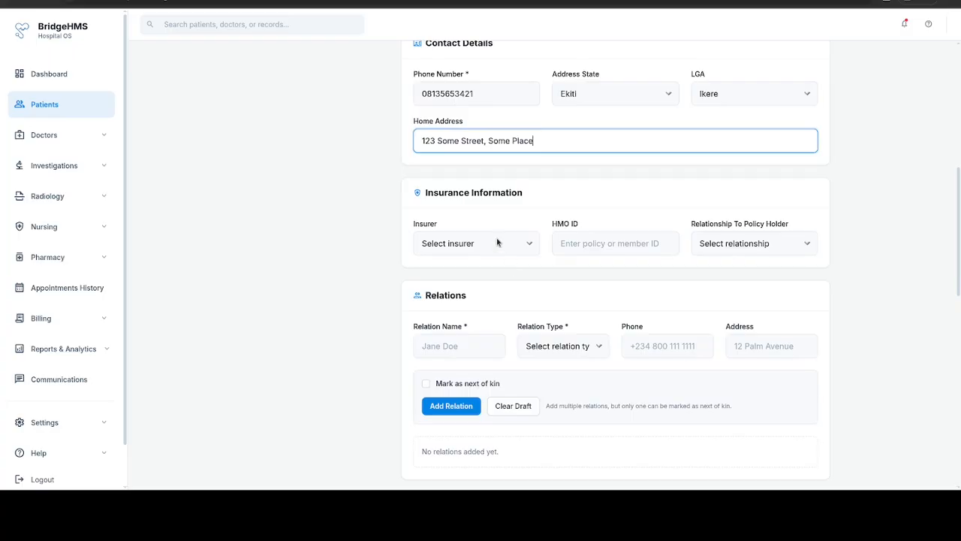
Step: Choose insurer BridgeHMO and relationship Self, and enter the patient's HMO member ID
left_click(496, 241)
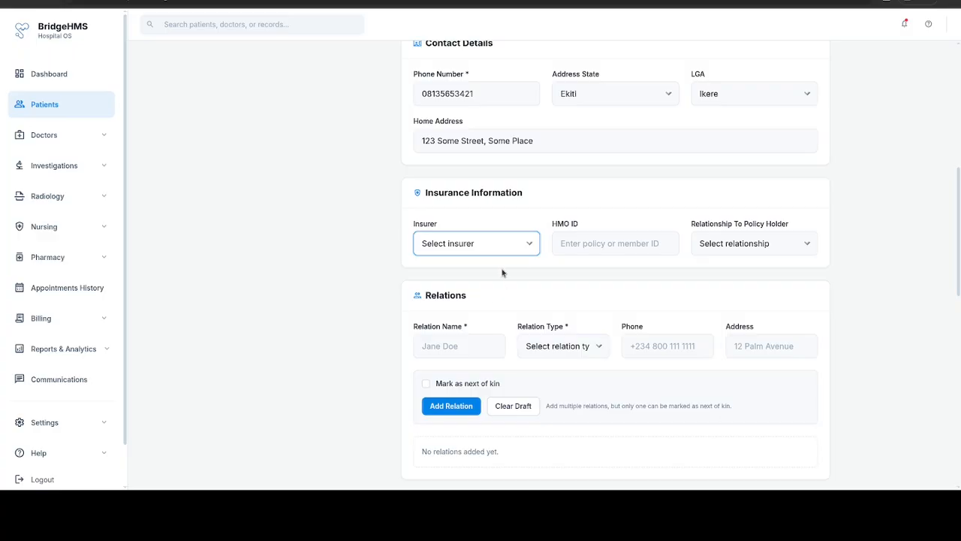
left_click(481, 298)
left_click(629, 244)
left_click(777, 244)
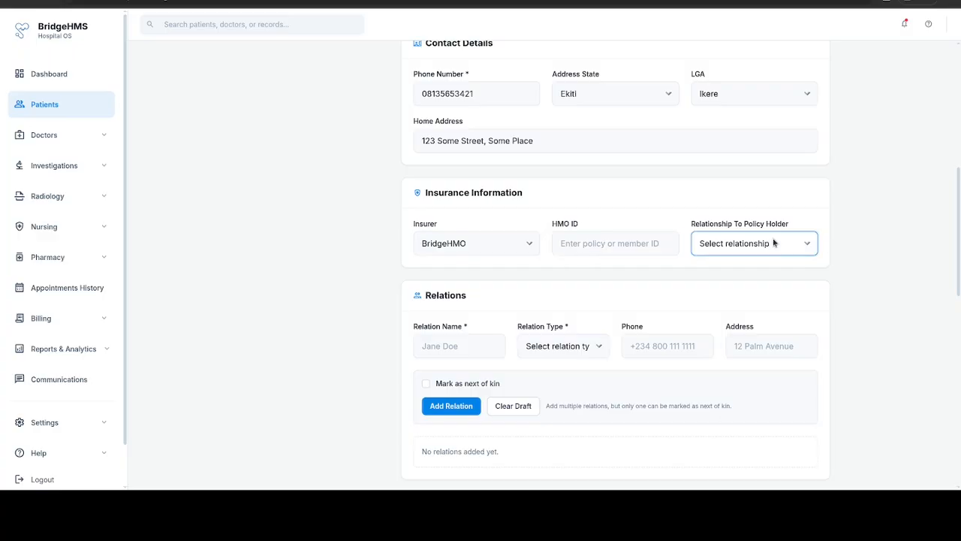
left_click(771, 286)
left_click(602, 242)
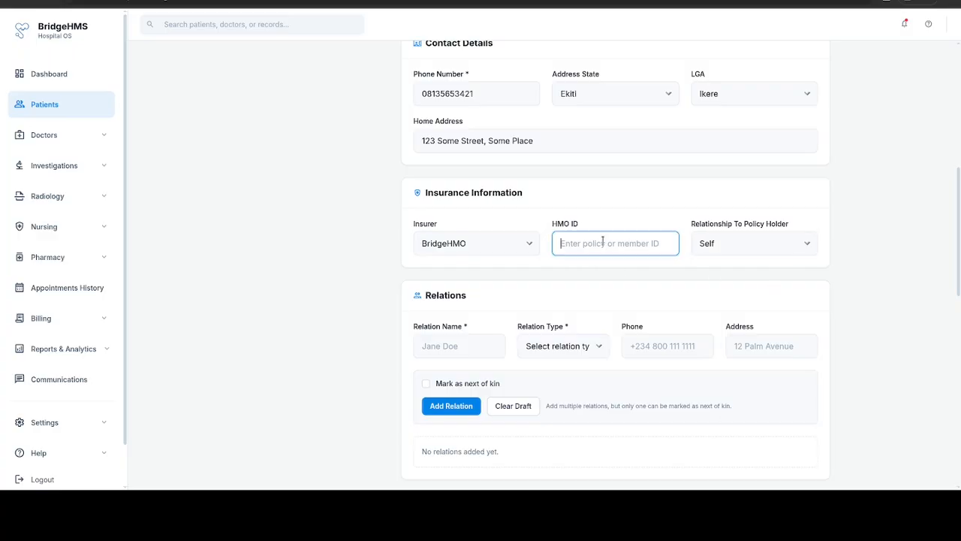
Step: Enter the relation's name, relation type Spouse, and the relation's phone number
left_click(480, 349)
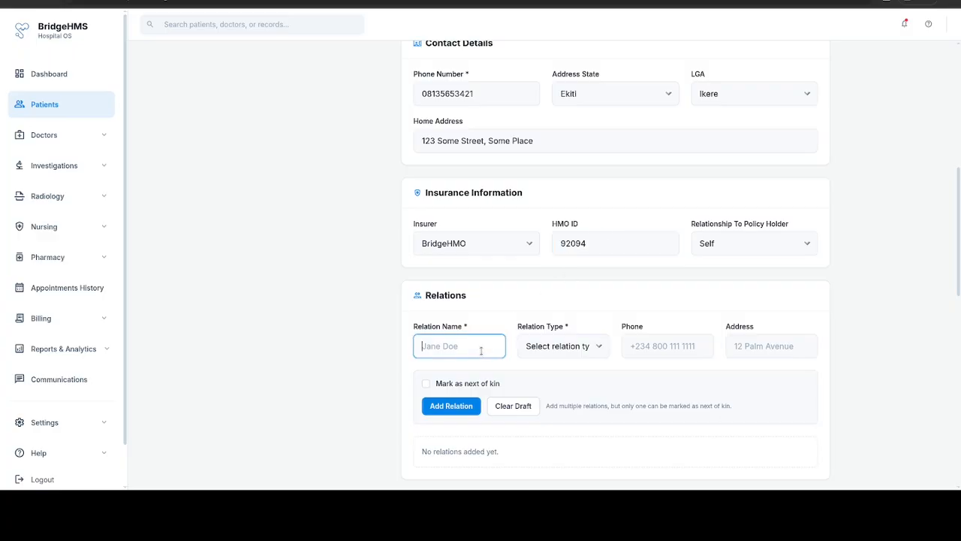
scroll(481, 350, "up", 4)
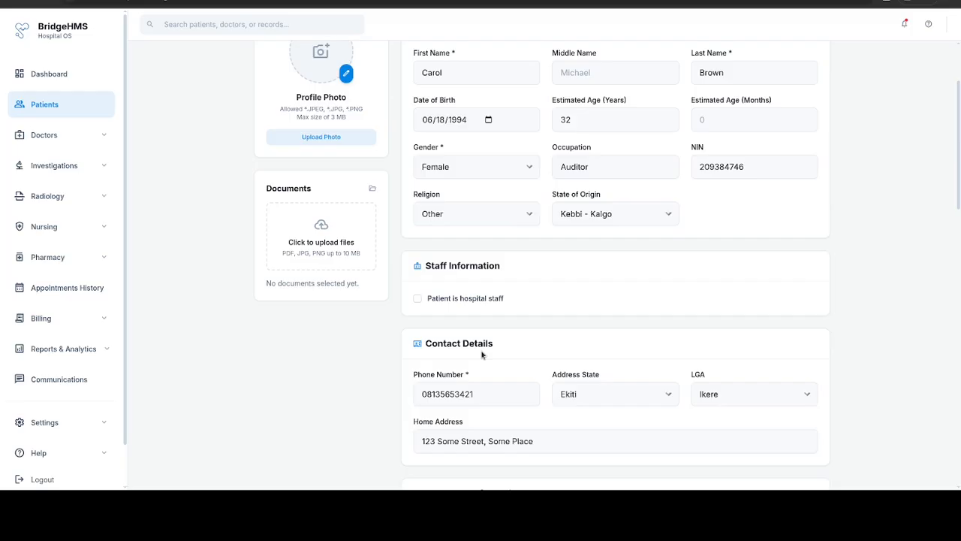
scroll(481, 353, "down", 3)
scroll(481, 355, "down", 2)
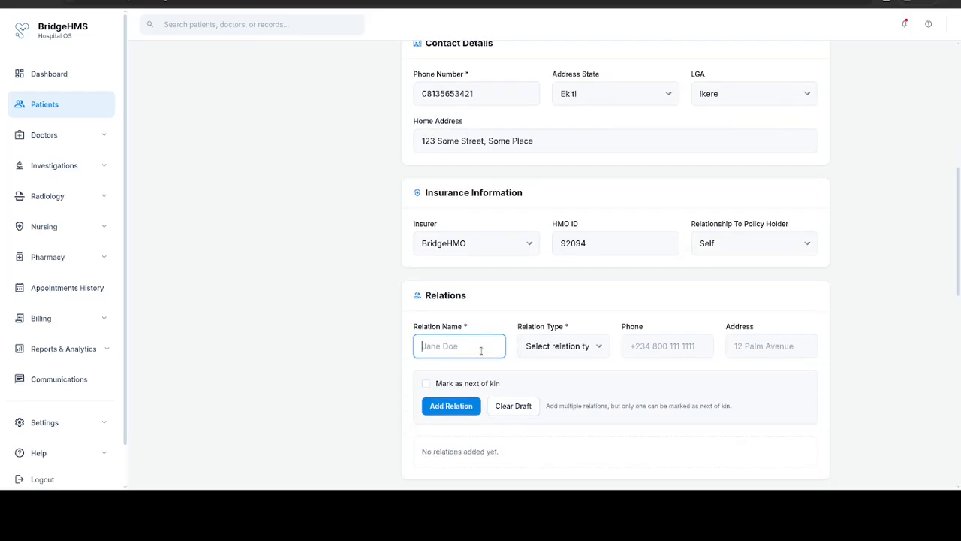
key("Tab")
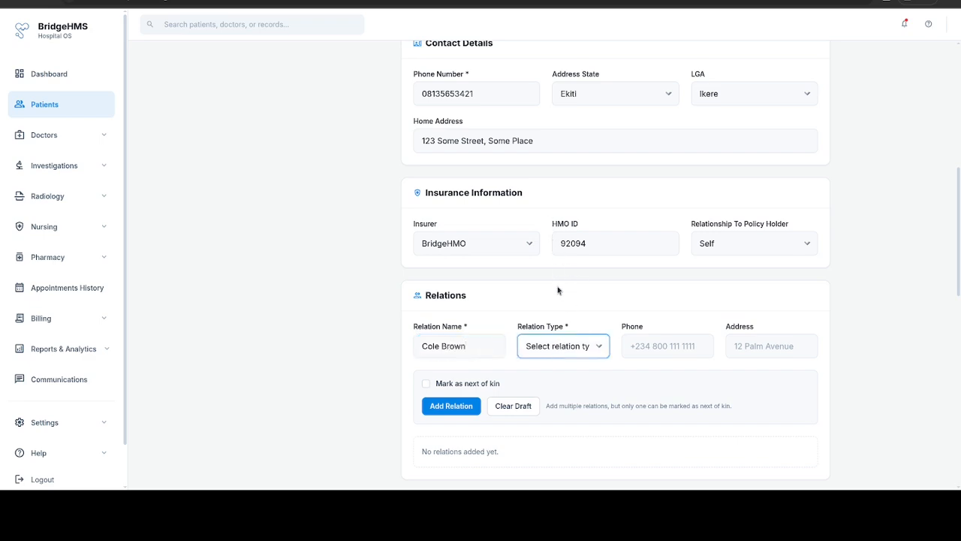
left_click(550, 327)
left_click(672, 344)
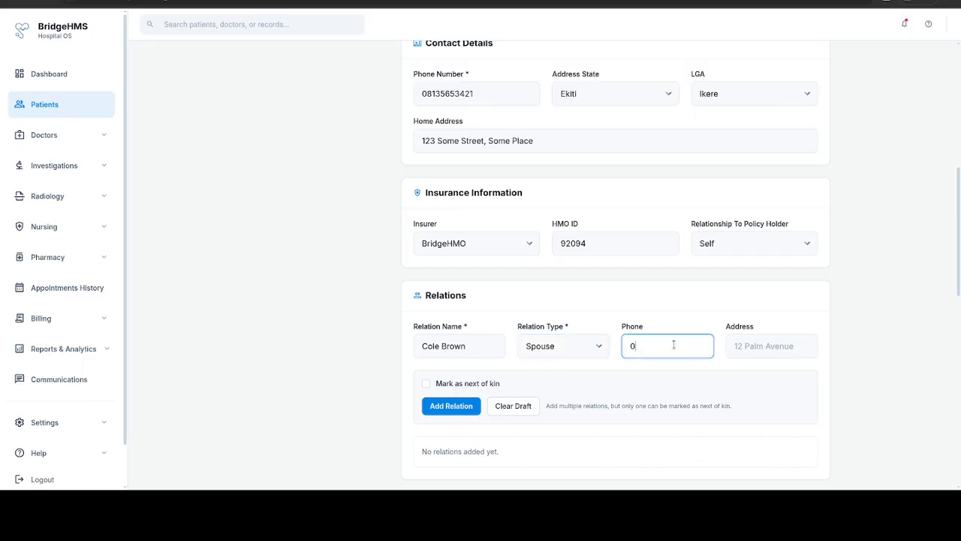
key("Tab")
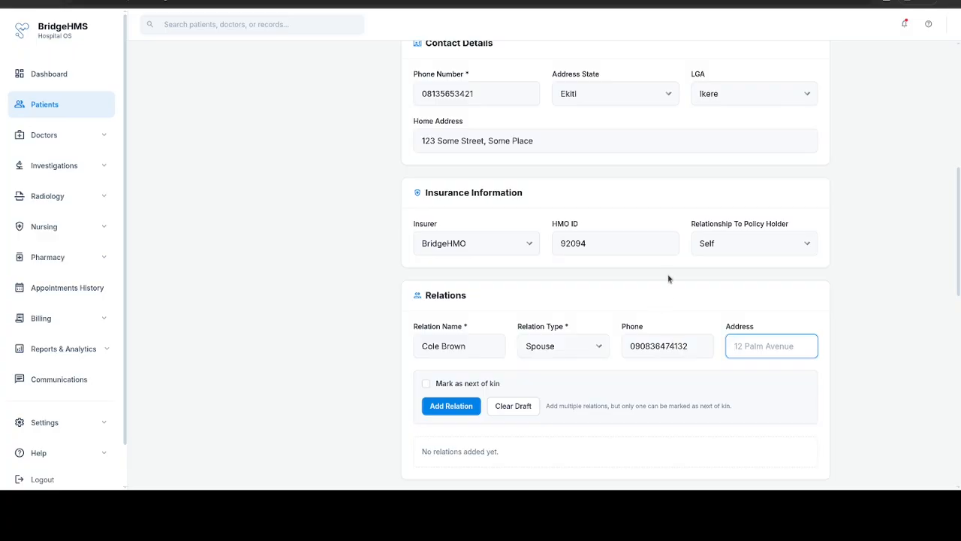
Step: Copy the patient's home address into the relation's address, mark as next of kin, and add the relation
left_click(562, 137)
key("ctrl+a")
key("ctrl+c")
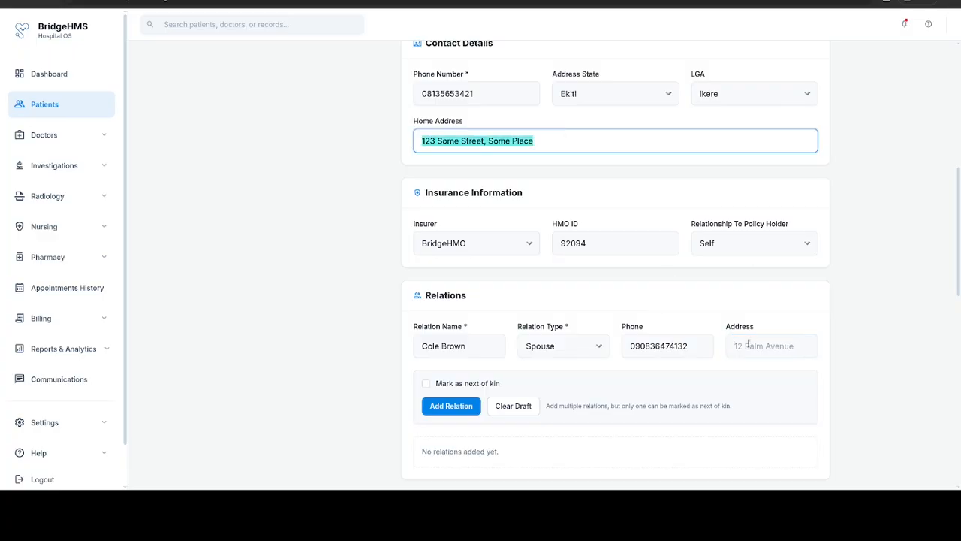
left_click(749, 343)
key("ctrl+v")
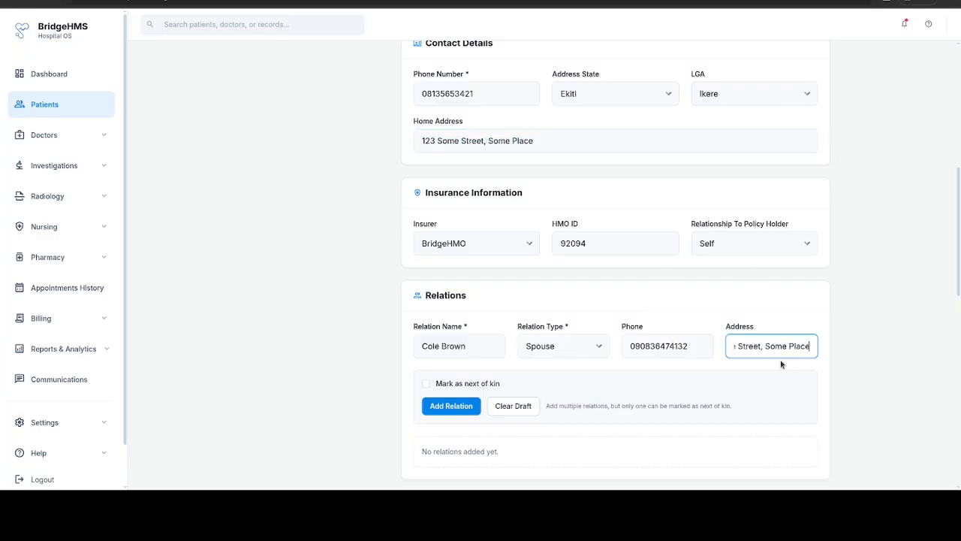
left_click(477, 383)
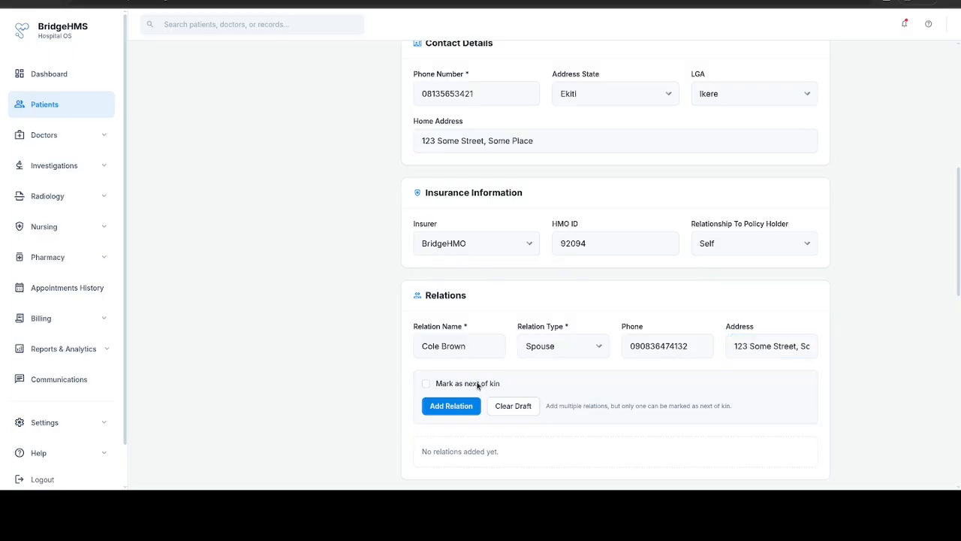
left_click(457, 408)
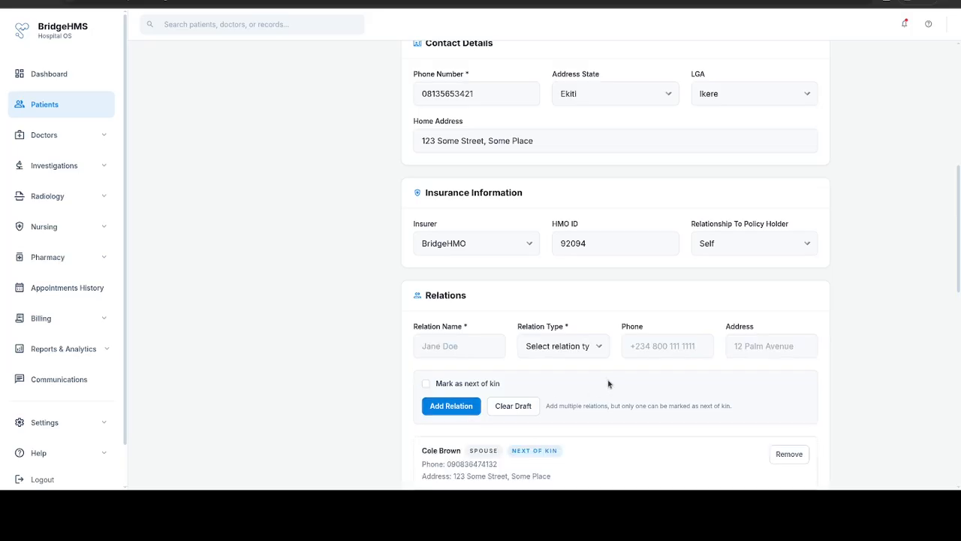
scroll(608, 384, "down", 3)
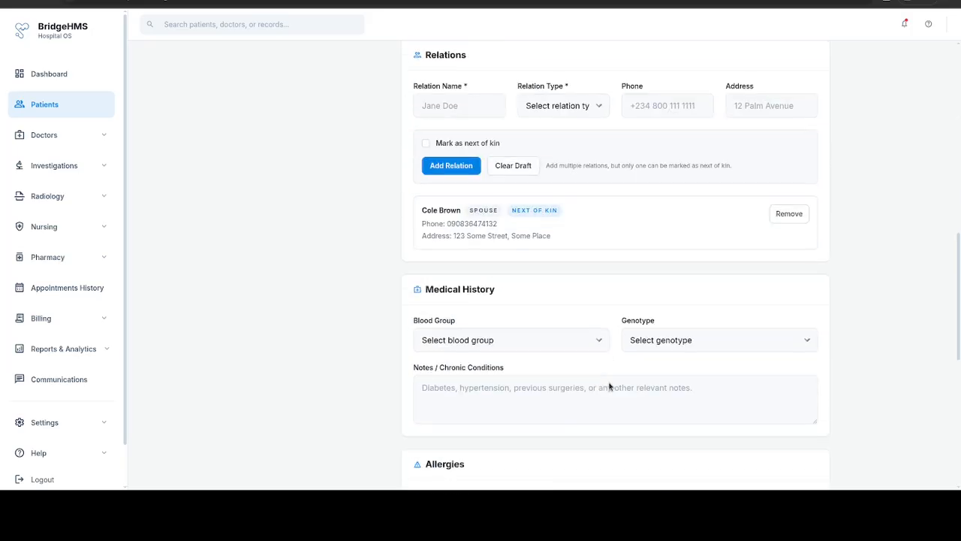
Step: Choose blood group B and genotype AC, and enter Nil under chronic conditions
left_click(470, 103)
left_click(565, 344)
left_click(508, 240)
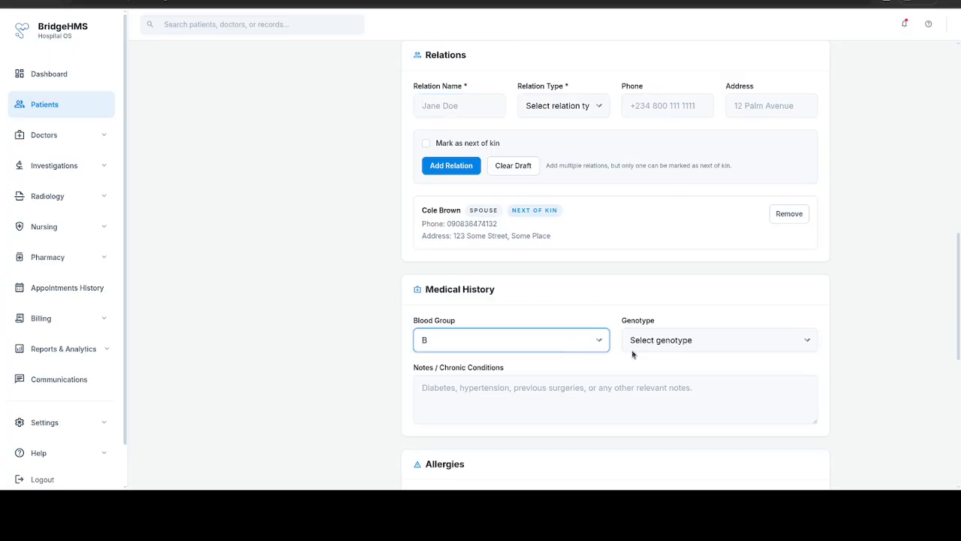
left_click(686, 341)
left_click(670, 406)
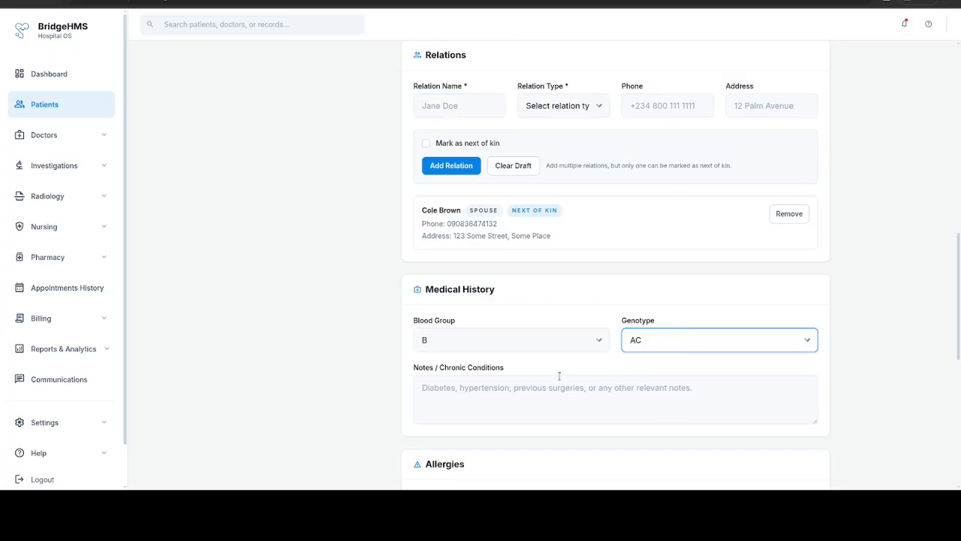
left_click(534, 386)
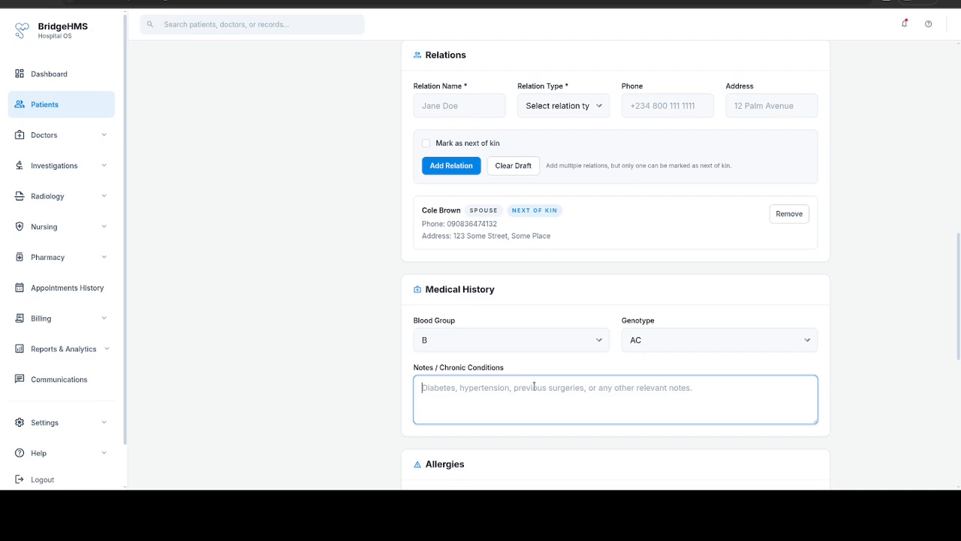
type("NI")
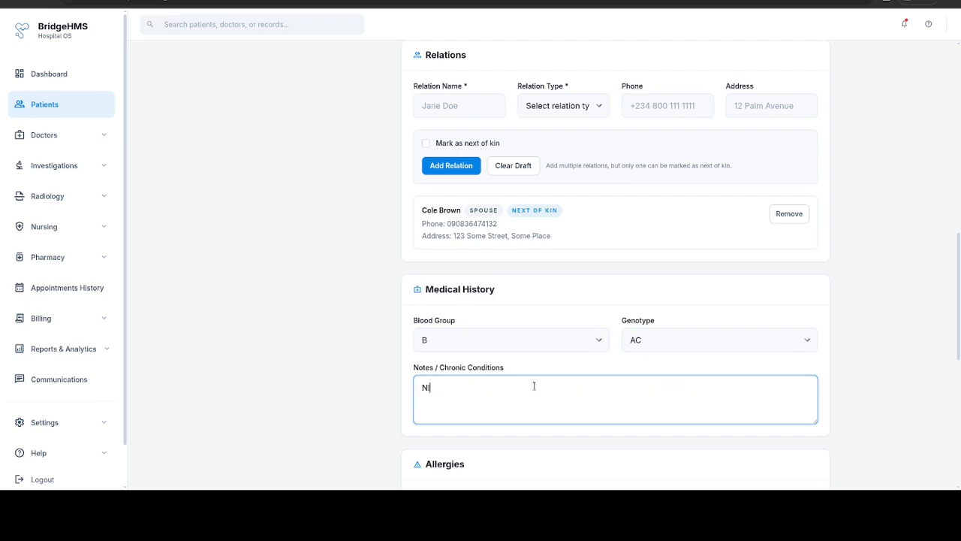
type("l")
scroll(534, 386, "down", 3)
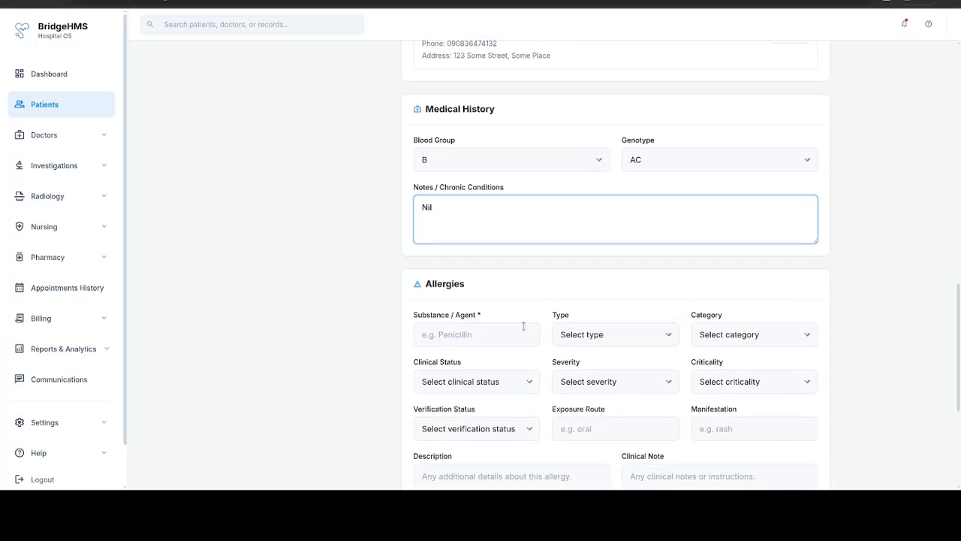
scroll(523, 326, "down", 2)
Step: Start a Seafood allergy: type Allergy, category Food, Active, Moderate, Unable to assess, Confirmed
left_click(514, 211)
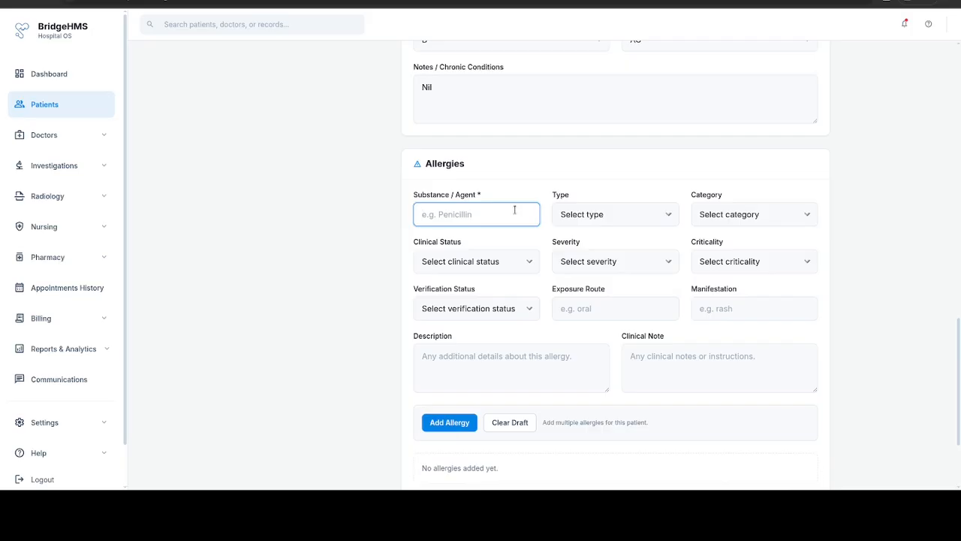
type("S")
type("b")
key("BackSpace")
type("eafood")
key("Tab")
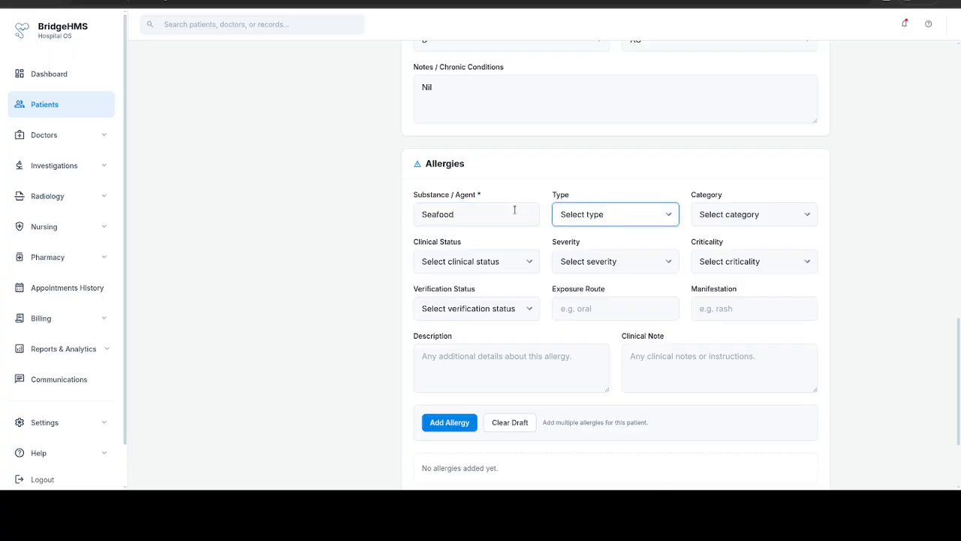
key("Down")
left_click(730, 213)
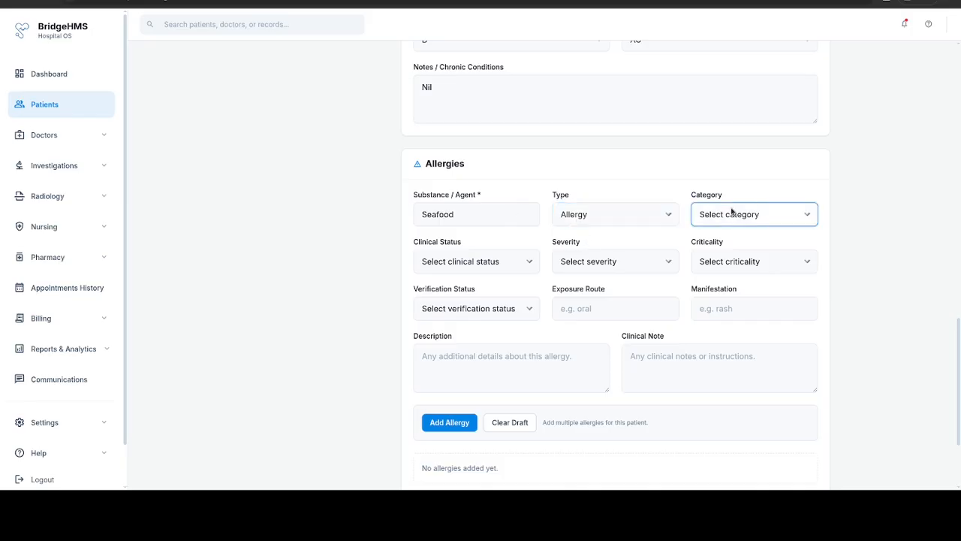
left_click(731, 248)
left_click(474, 261)
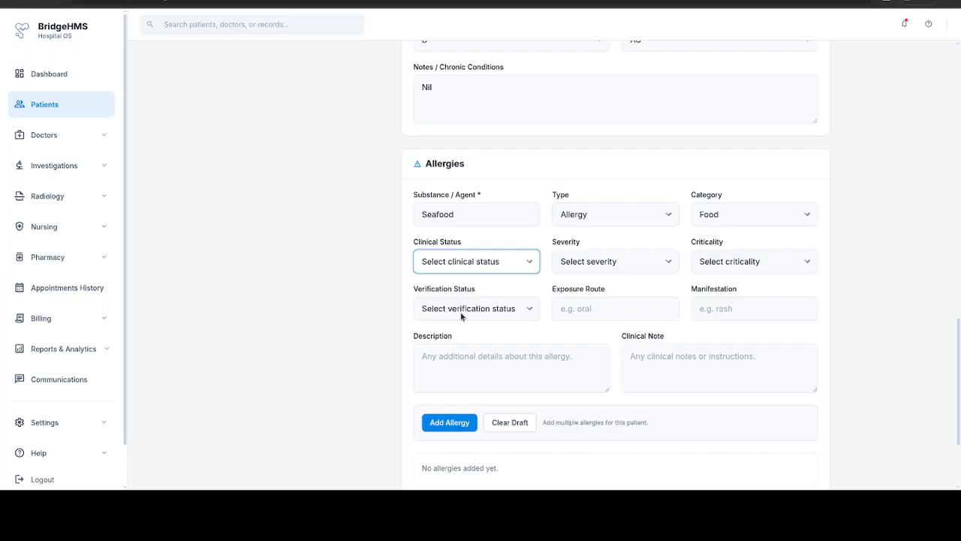
left_click(455, 296)
left_click(635, 266)
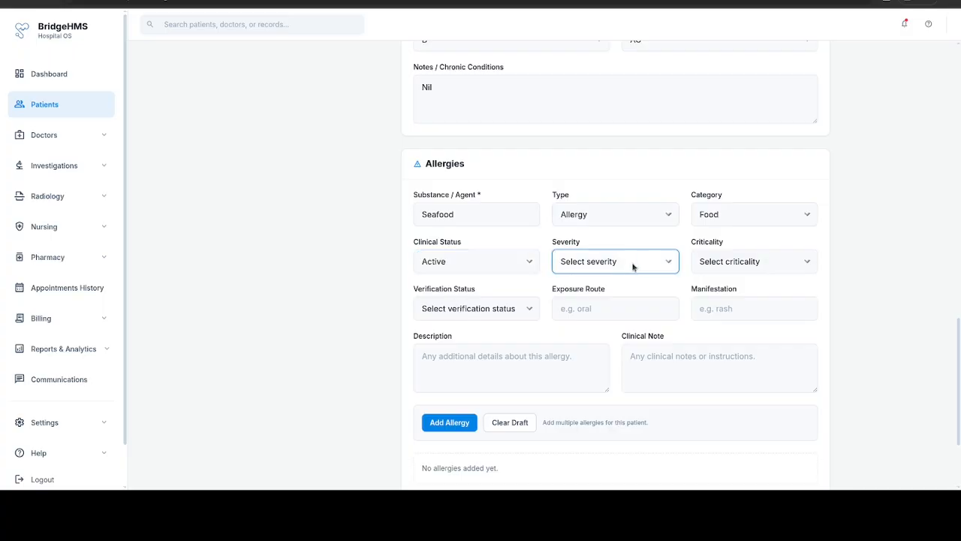
left_click(596, 313)
left_click(725, 271)
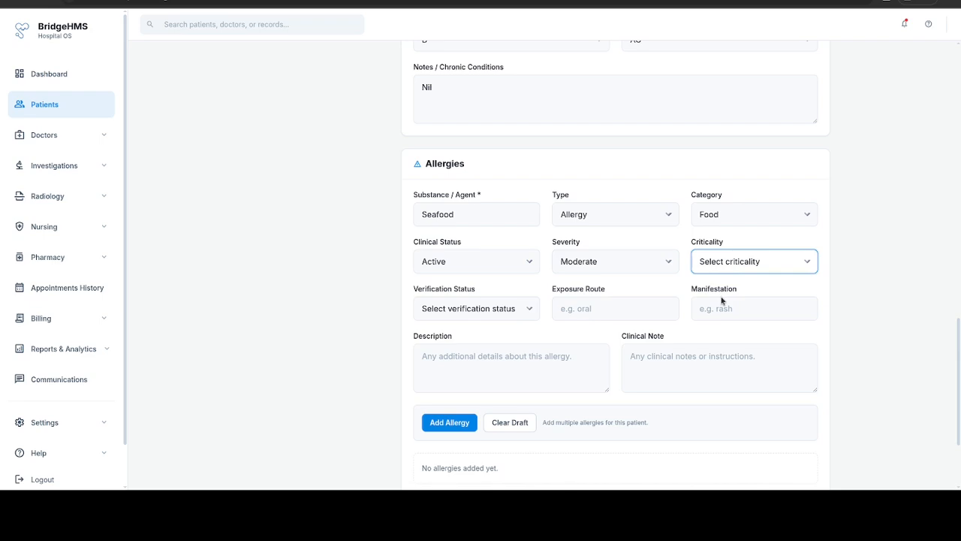
left_click(734, 323)
left_click(455, 306)
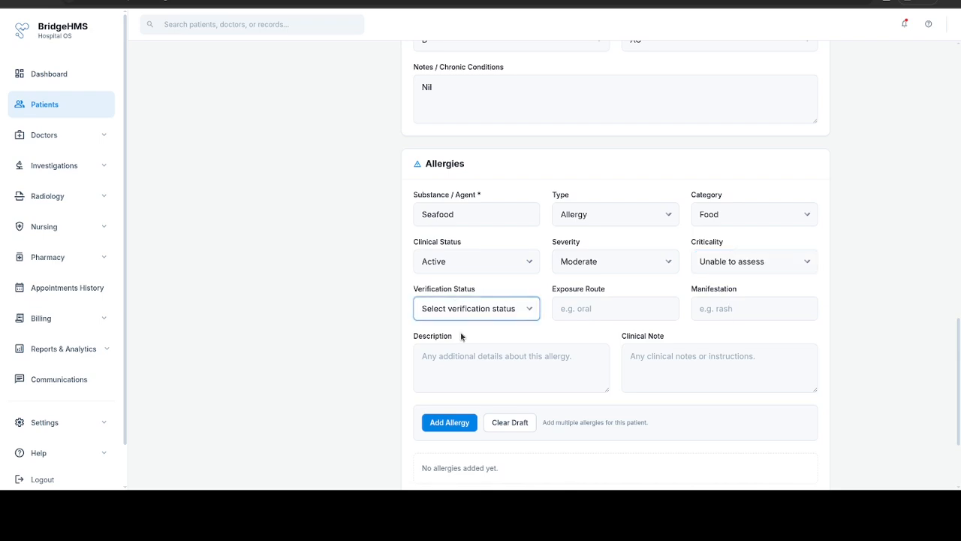
left_click(461, 356)
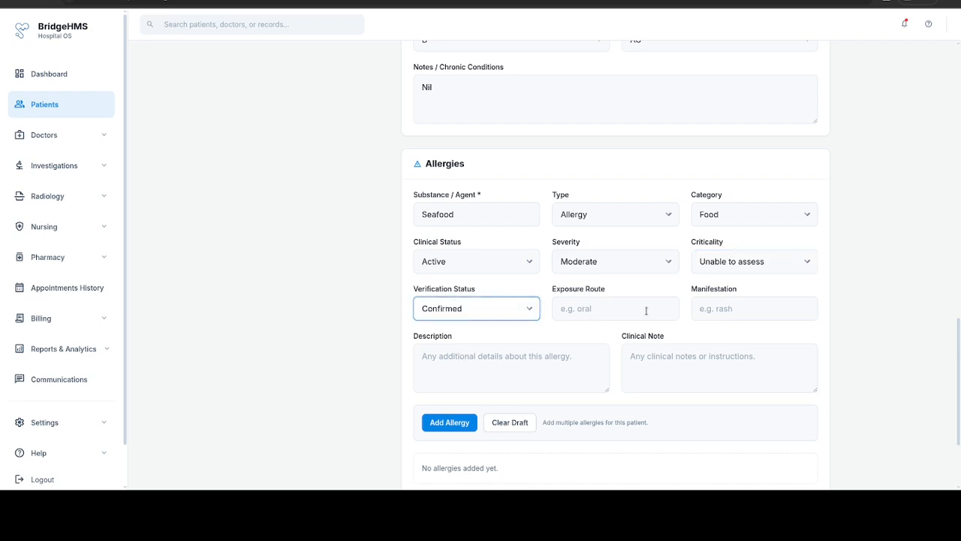
Step: Add exposure route oral, manifestation swelling, description 'Any description' and note 'Notes', then add the allergy
left_click(646, 308)
type("oral")
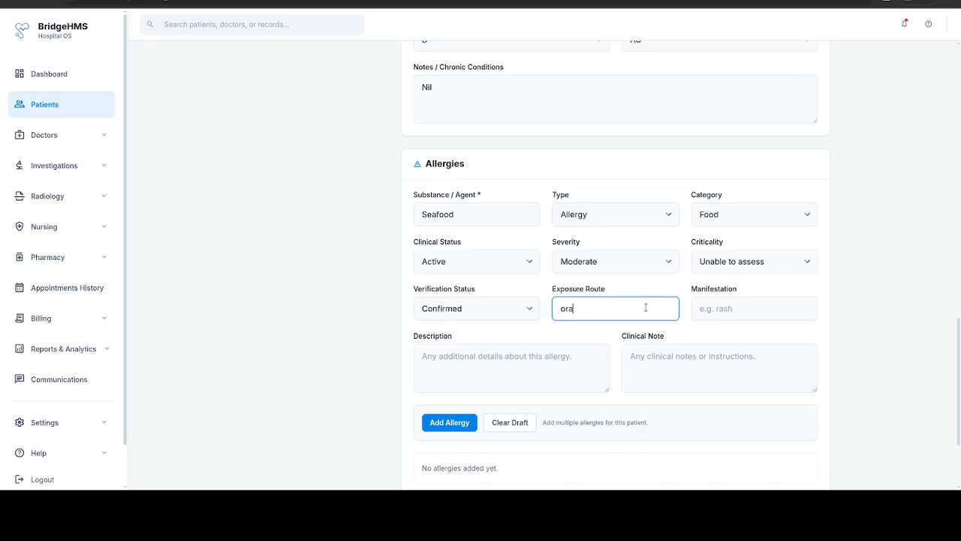
key("Tab")
type("swelling")
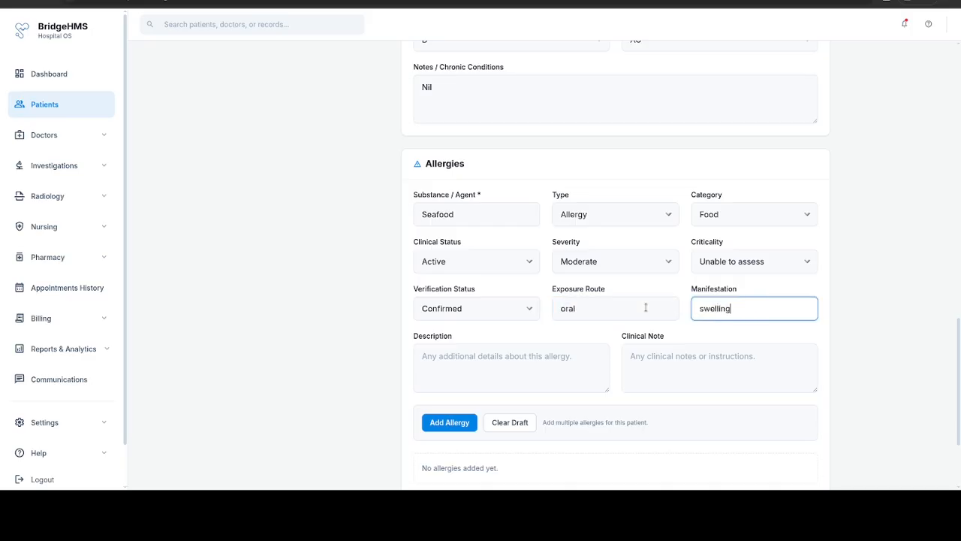
key("Tab")
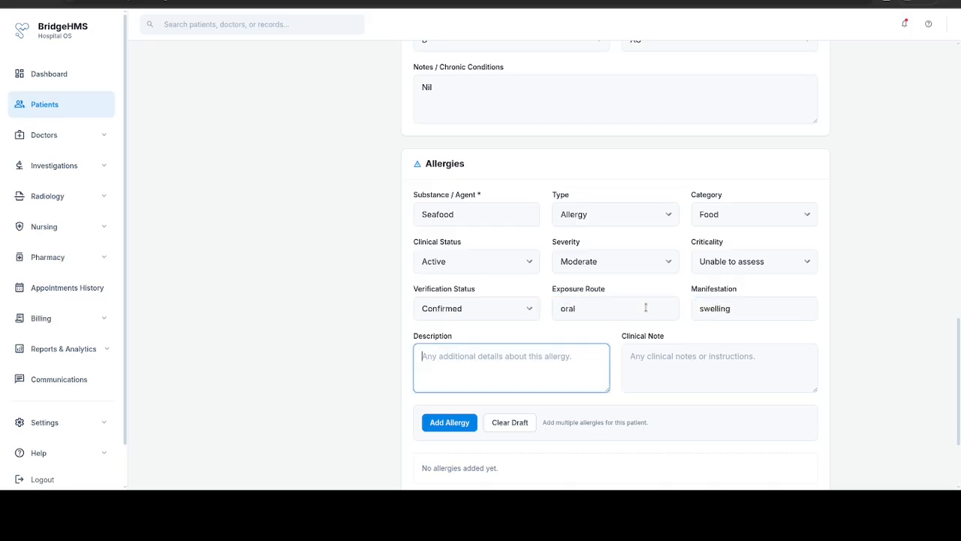
type("Any des")
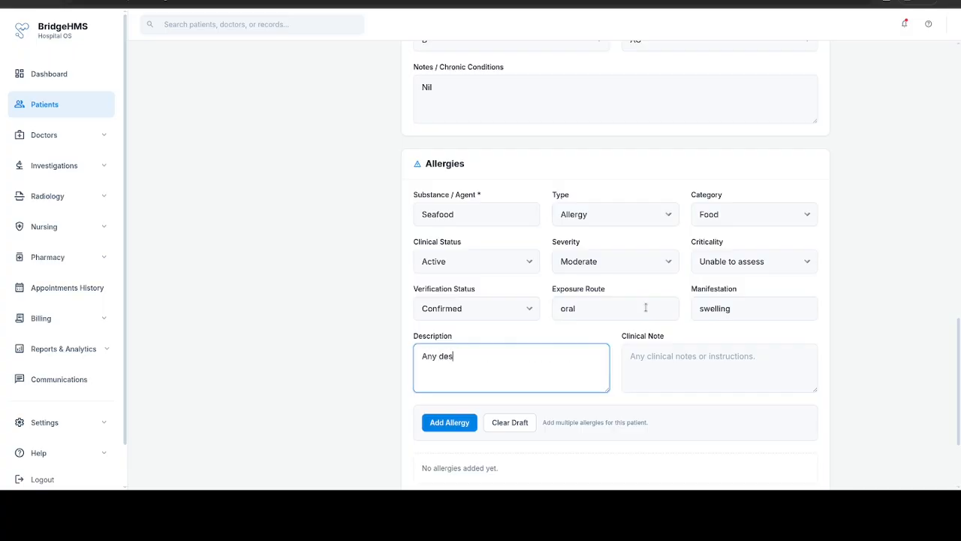
type("cription")
key("Tab")
type("N")
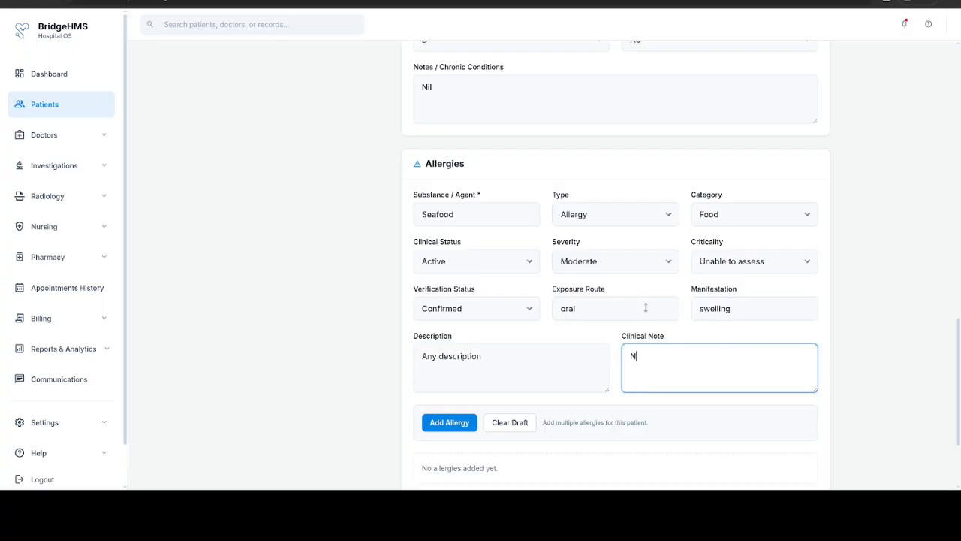
type("otes")
scroll(552, 341, "down", 1)
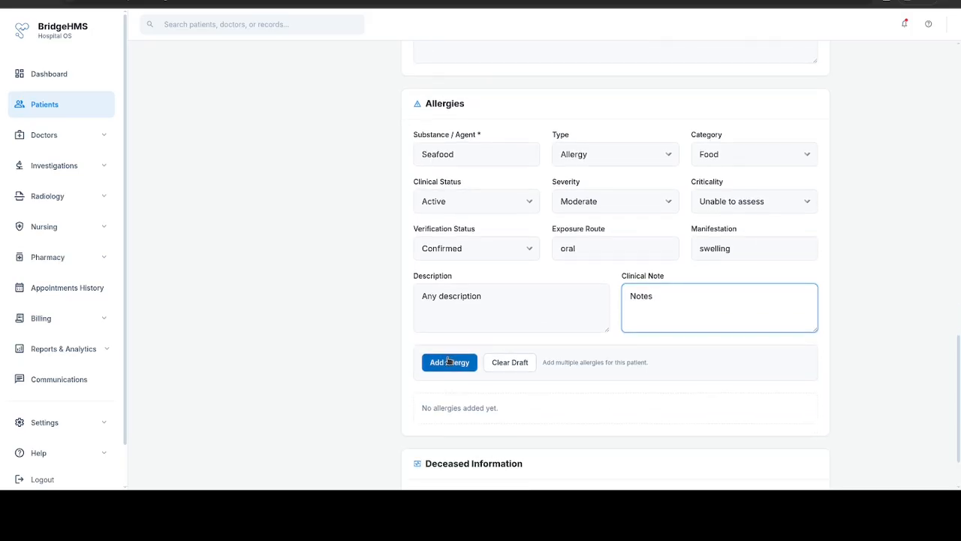
left_click(452, 358)
Step: Tick and untick the deceased checkbox, then save the patient record
scroll(451, 358, "down", 2)
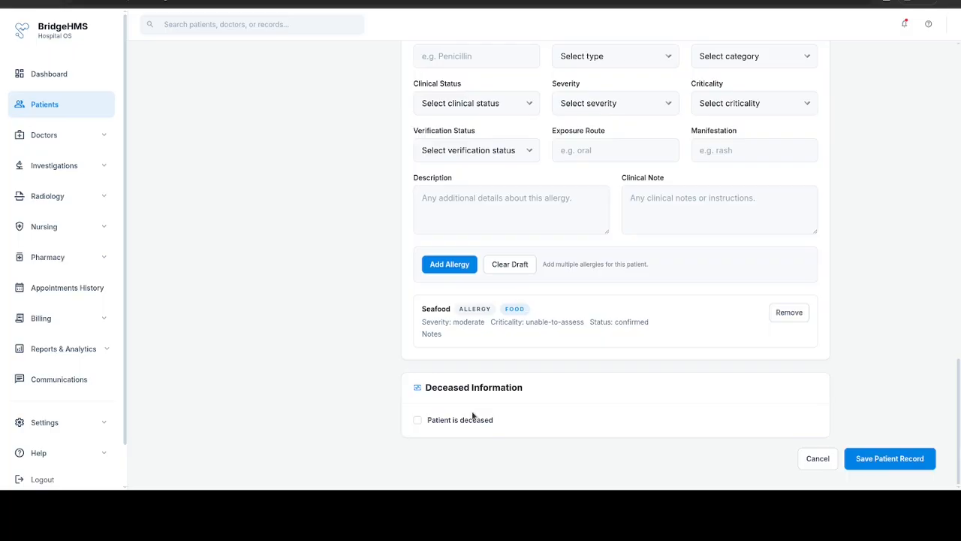
left_click(468, 420)
scroll(470, 417, "down", 1)
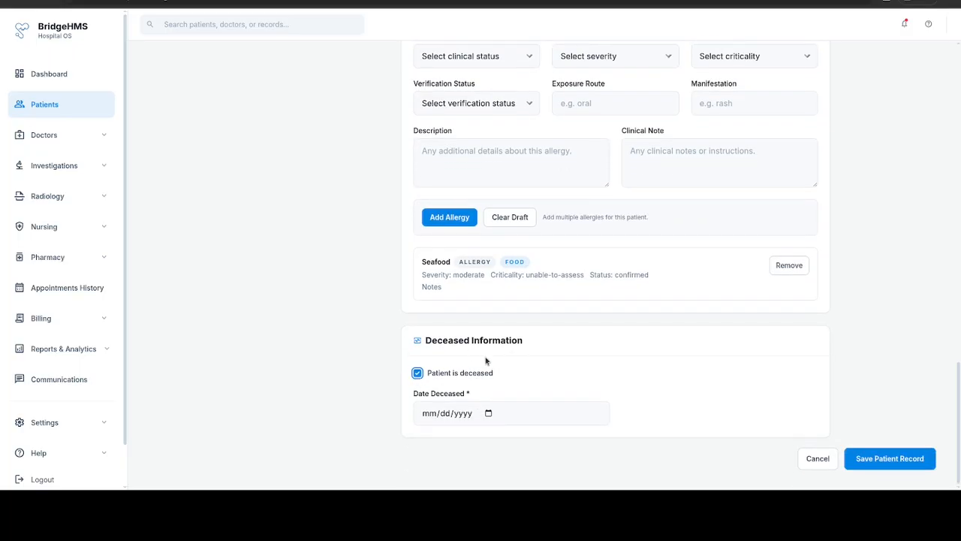
left_click(434, 372)
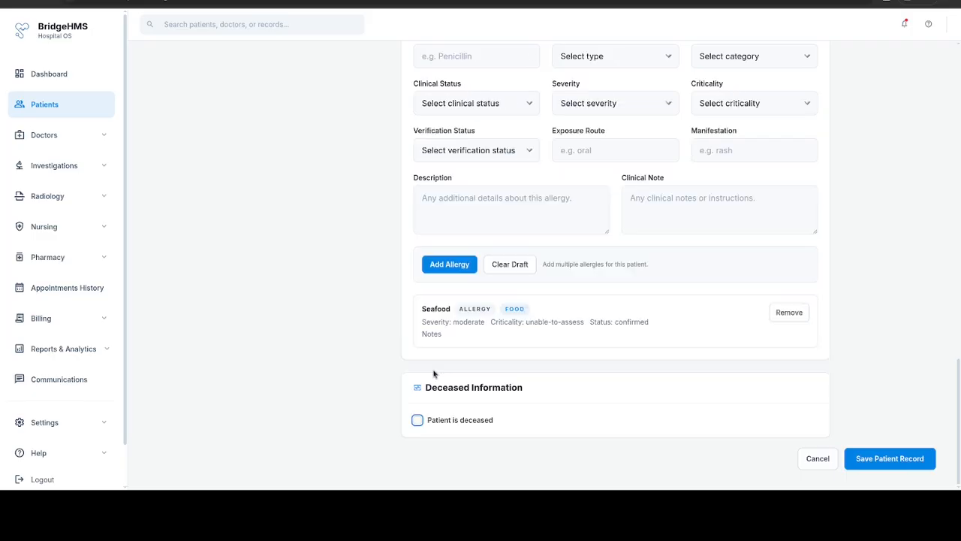
left_click(875, 466)
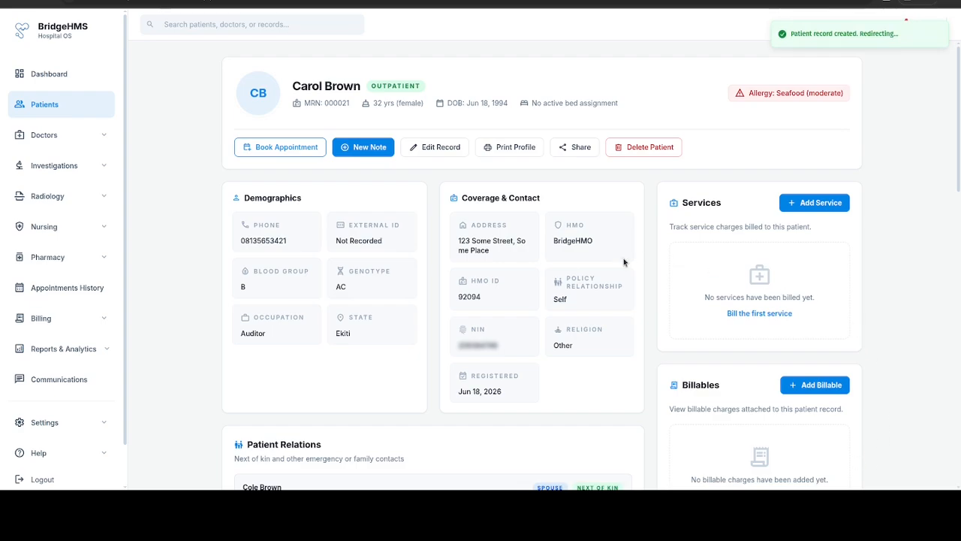
Step: Reveal the patient's hidden national ID number and scroll through the profile cards
left_click(489, 345)
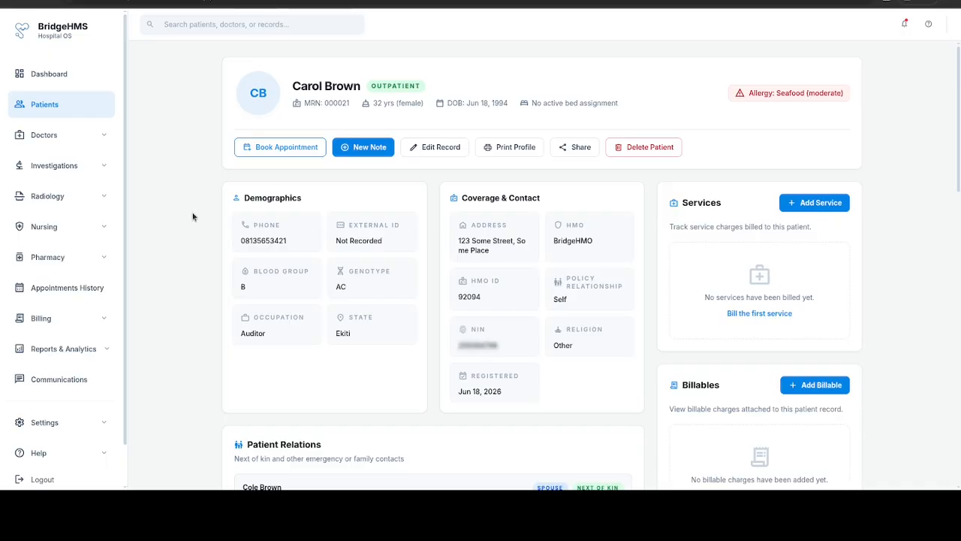
scroll(242, 252, "down", 3)
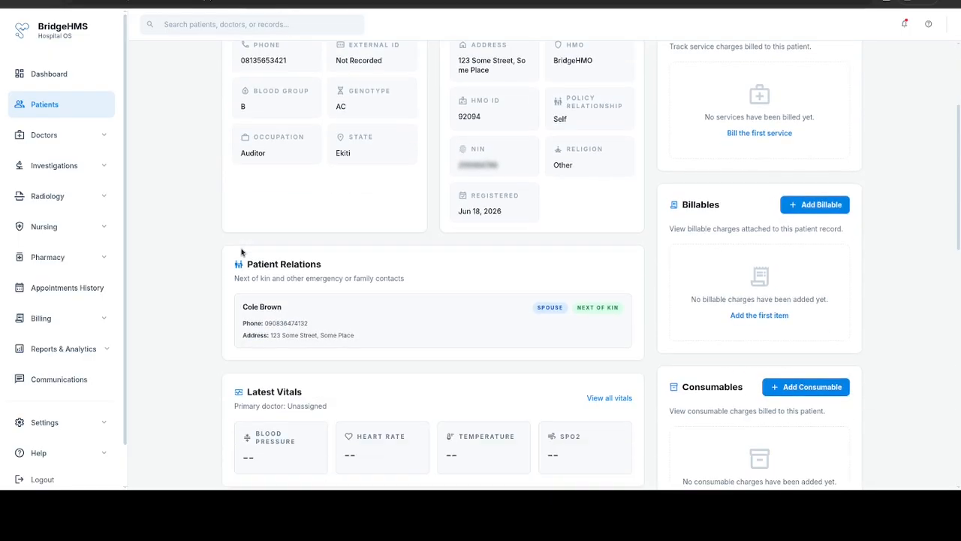
scroll(242, 252, "down", 2)
scroll(241, 252, "down", 5)
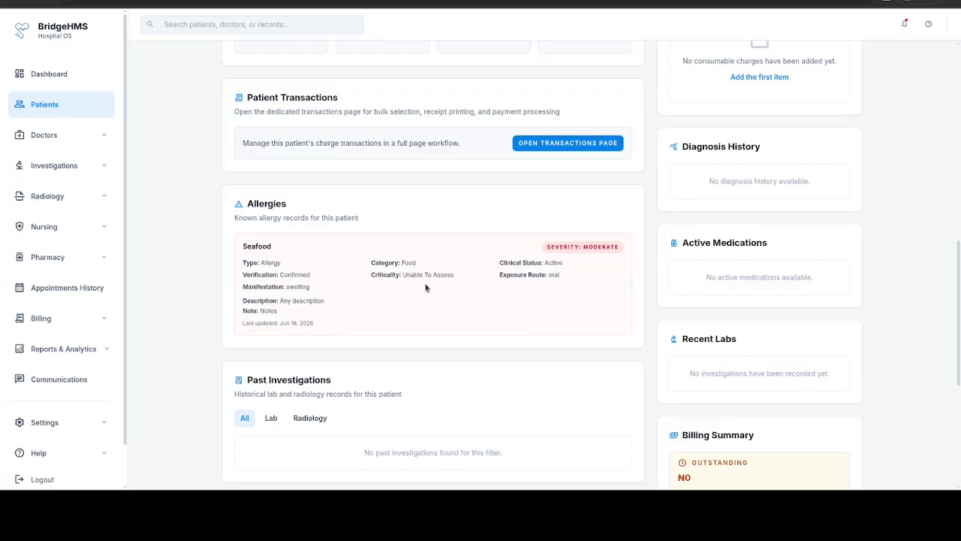
scroll(425, 285, "down", 4)
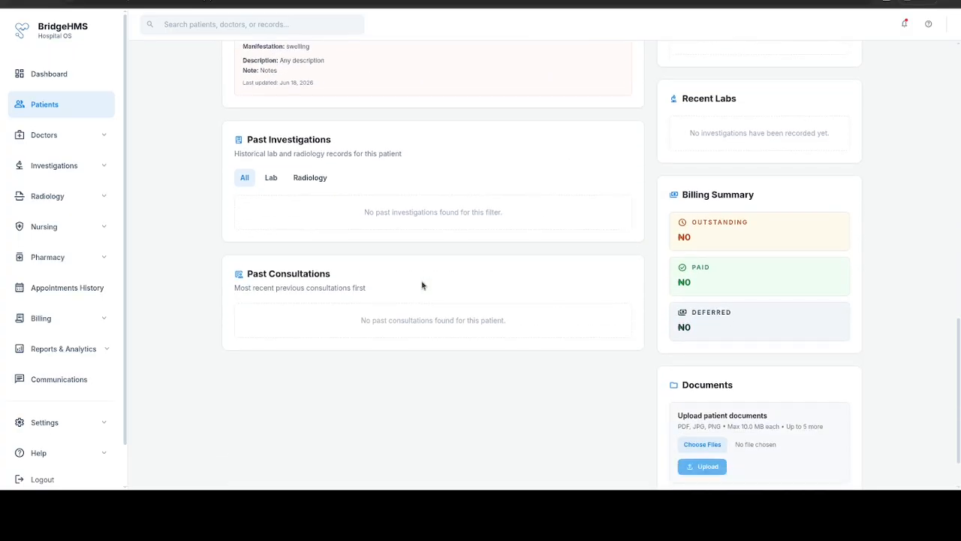
scroll(536, 271, "up", 14)
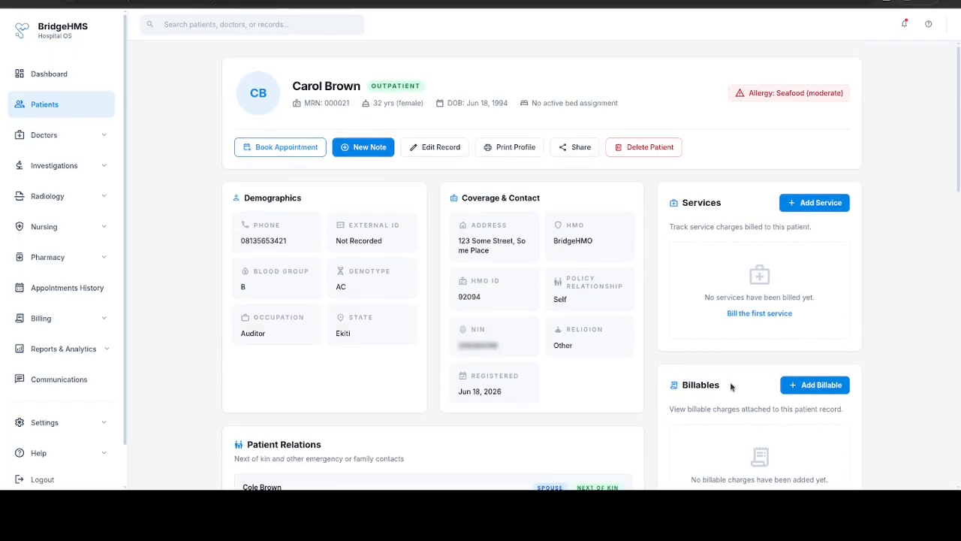
scroll(730, 382, "down", 3)
scroll(730, 386, "down", 11)
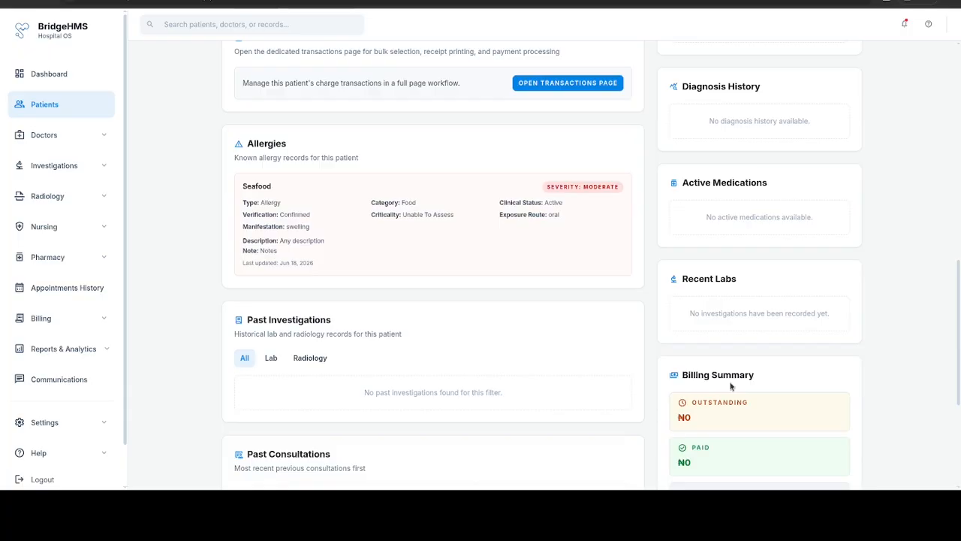
scroll(730, 386, "down", 1)
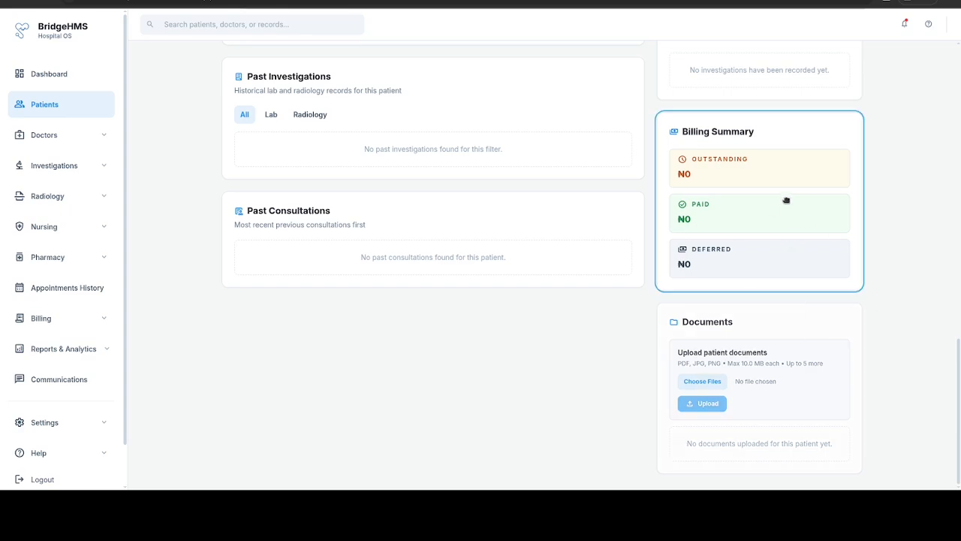
scroll(775, 233, "up", 1)
scroll(773, 241, "up", 8)
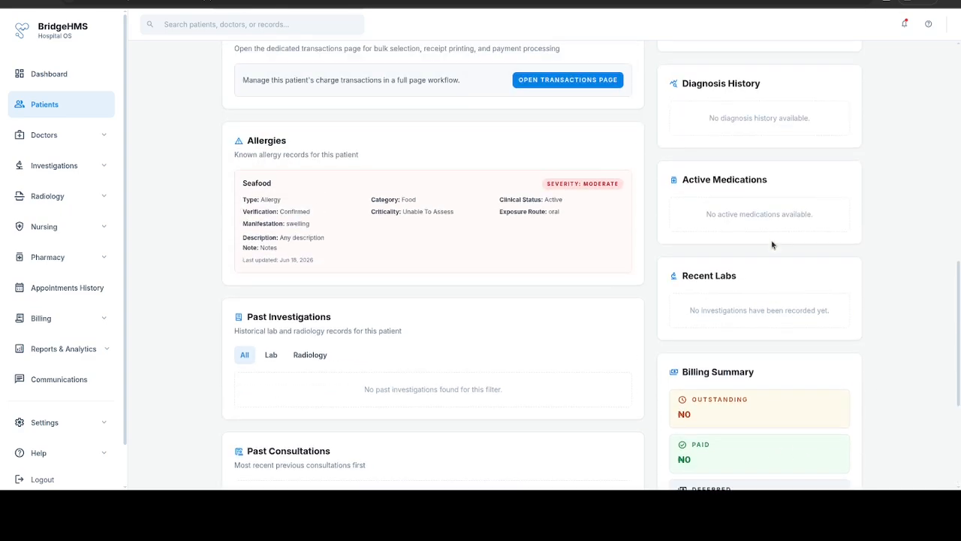
Step: Drag the Consumables, Diagnosis History, Recent Labs and Active Medications cards into new right-column positions
left_click_drag(736, 330, 730, 216)
scroll(742, 265, "up", 2)
left_click_drag(721, 259, 719, 151)
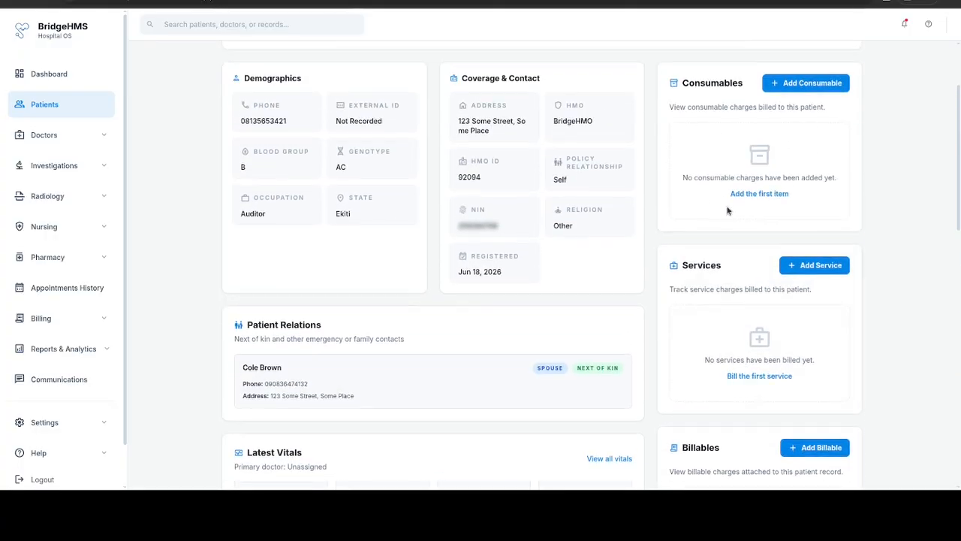
scroll(751, 215, "up", 2)
scroll(748, 260, "down", 4)
left_click_drag(731, 450, 729, 270)
scroll(744, 315, "down", 3)
scroll(762, 400, "down", 1)
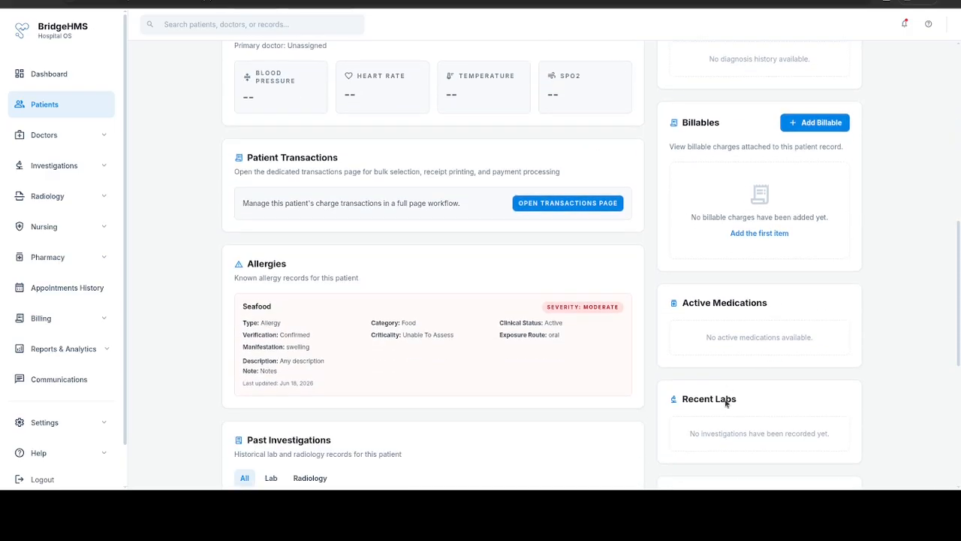
left_click_drag(729, 401, 735, 119)
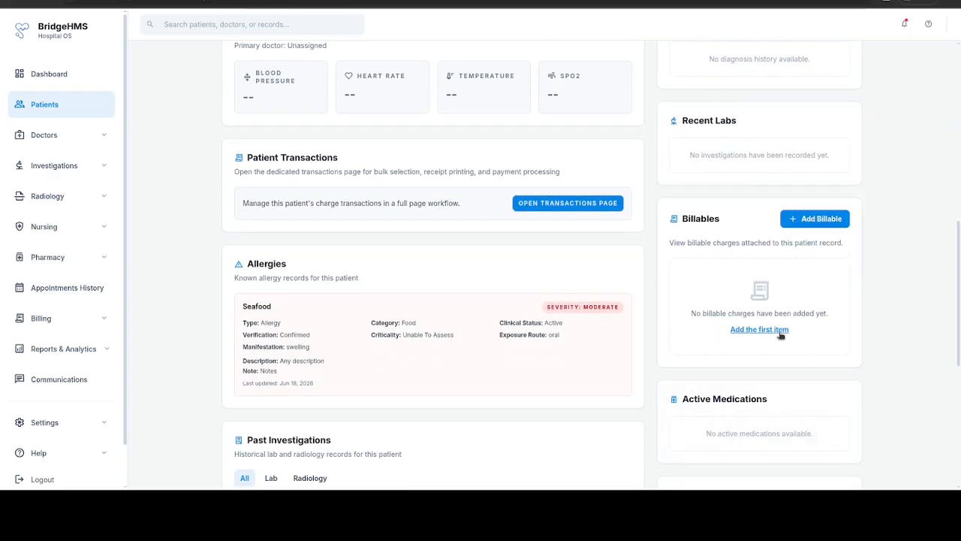
scroll(782, 334, "down", 3)
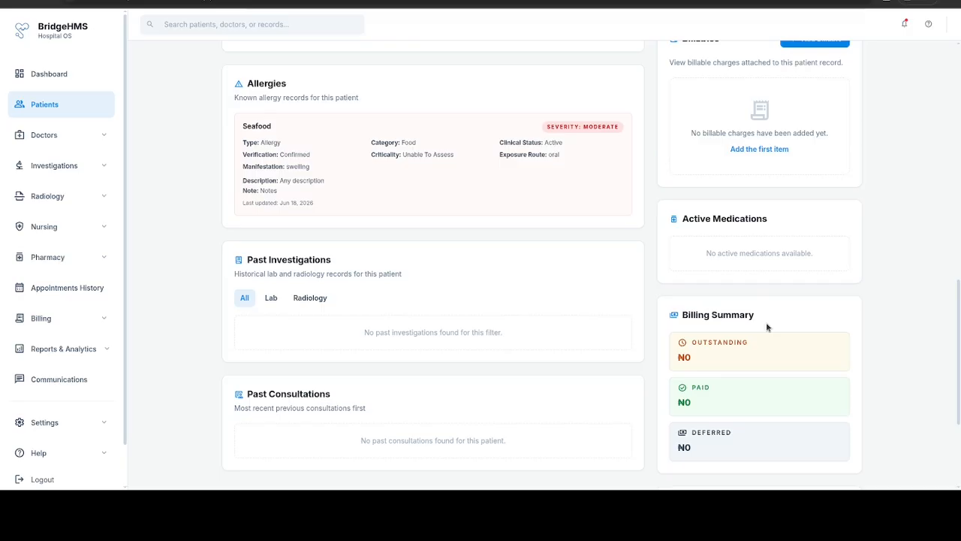
scroll(766, 323, "down", 2)
left_click_drag(735, 115, 749, 60)
scroll(778, 251, "up", 3)
scroll(778, 252, "up", 2)
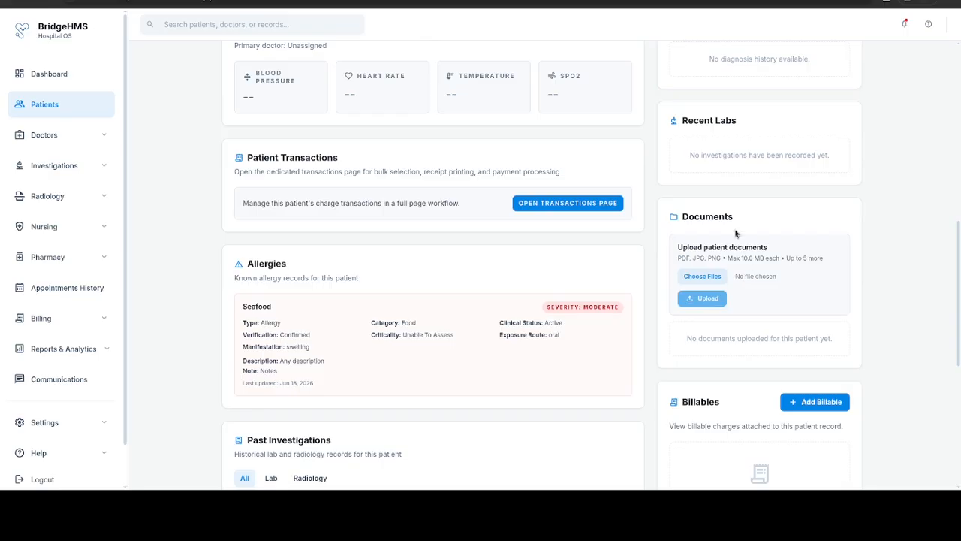
Step: Upload the national_cancer_institute file to the patient's Documents card
left_click(712, 277)
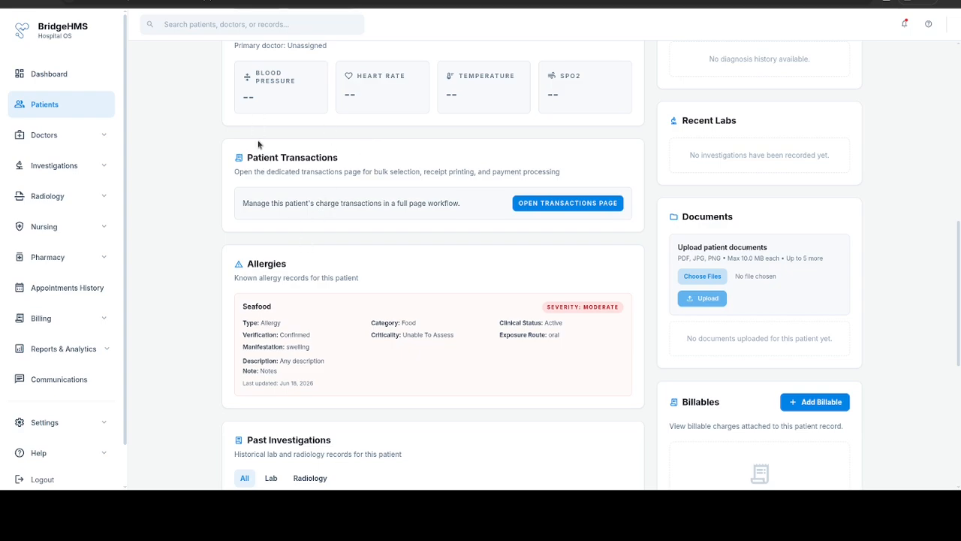
left_click(725, 44)
left_click(710, 300)
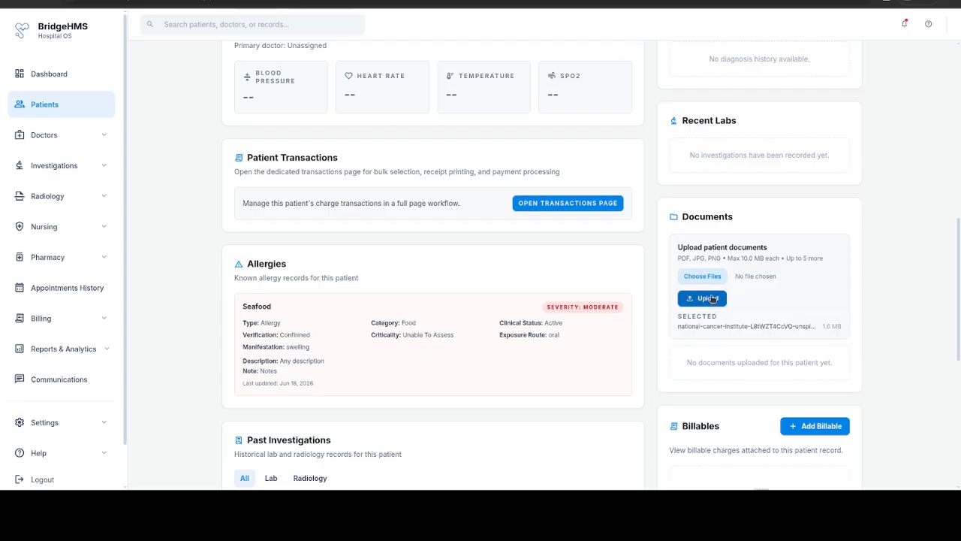
scroll(812, 264, "down", 5)
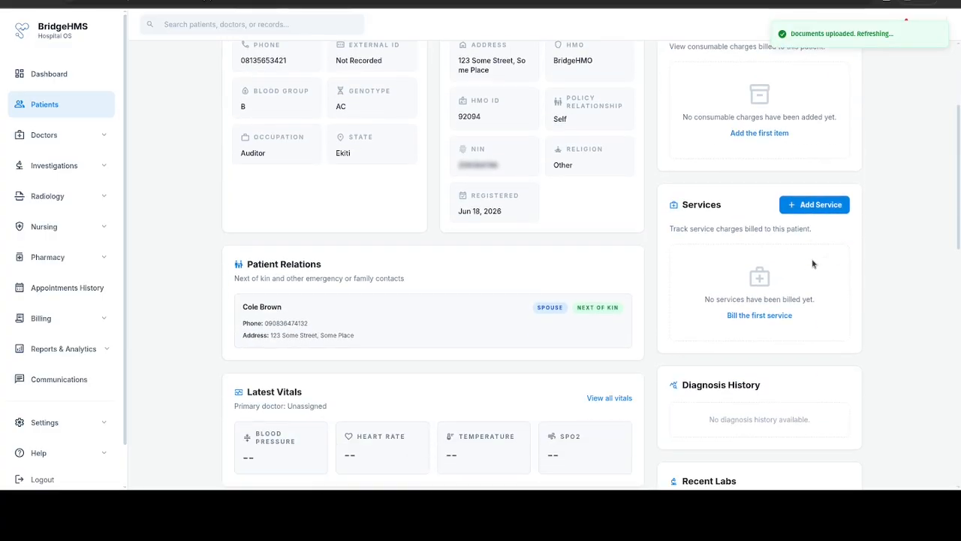
scroll(812, 265, "down", 2)
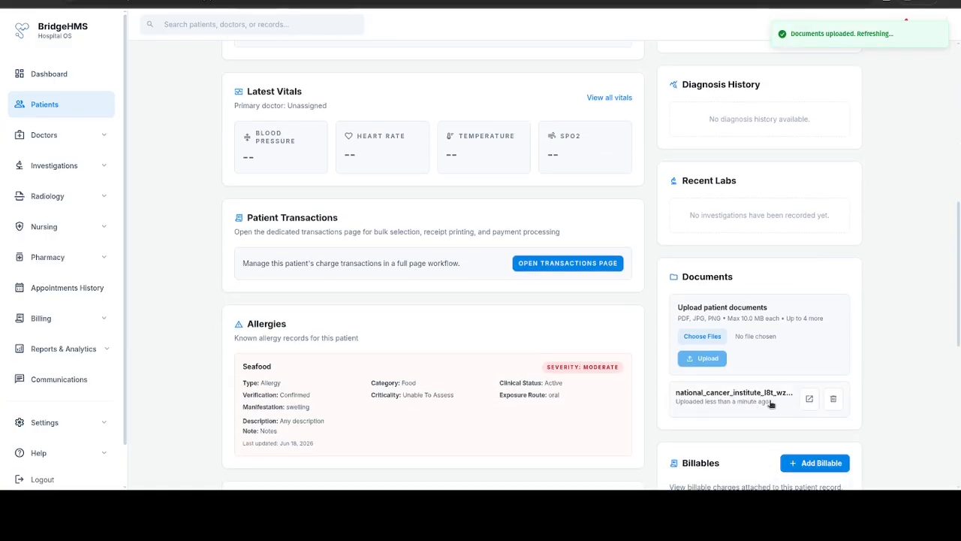
scroll(802, 380, "up", 7)
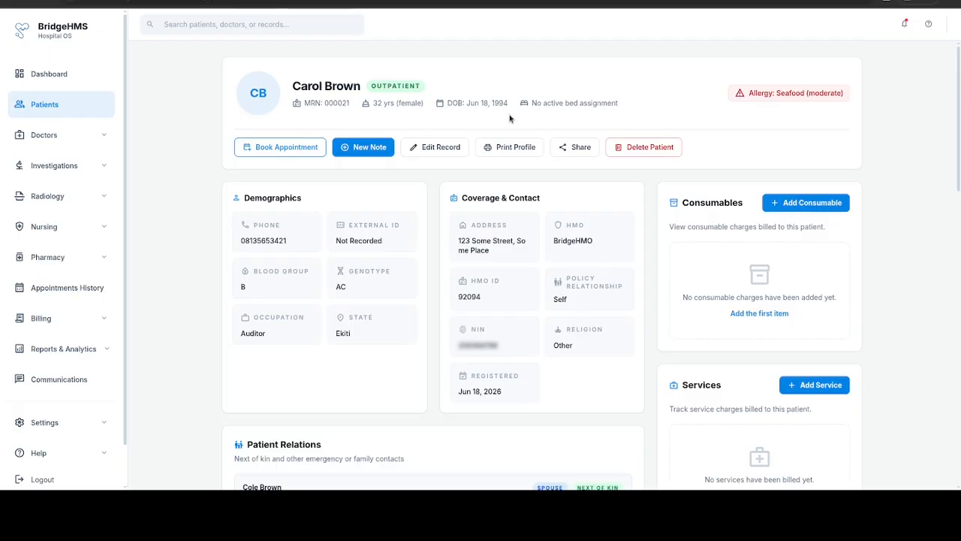
Step: Save the patient's record from Edit Record so the header shows her photo
left_click(421, 148)
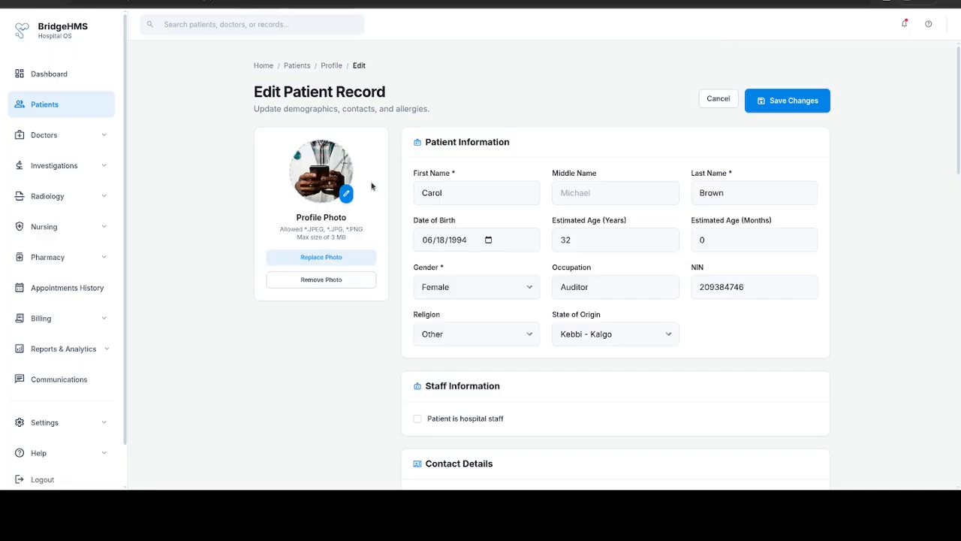
left_click(787, 100)
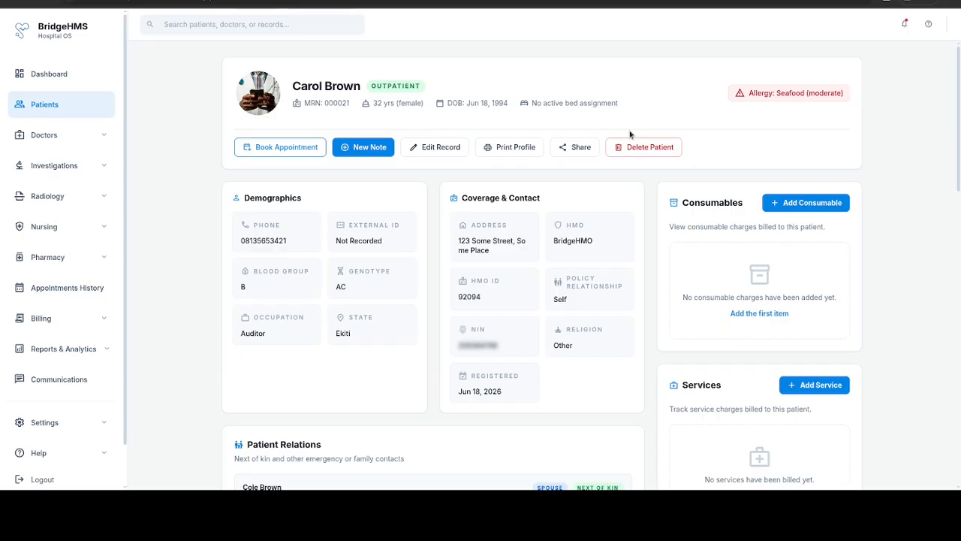
Step: Add and submit the note 'This is a sample note' on the patient's record
left_click(357, 148)
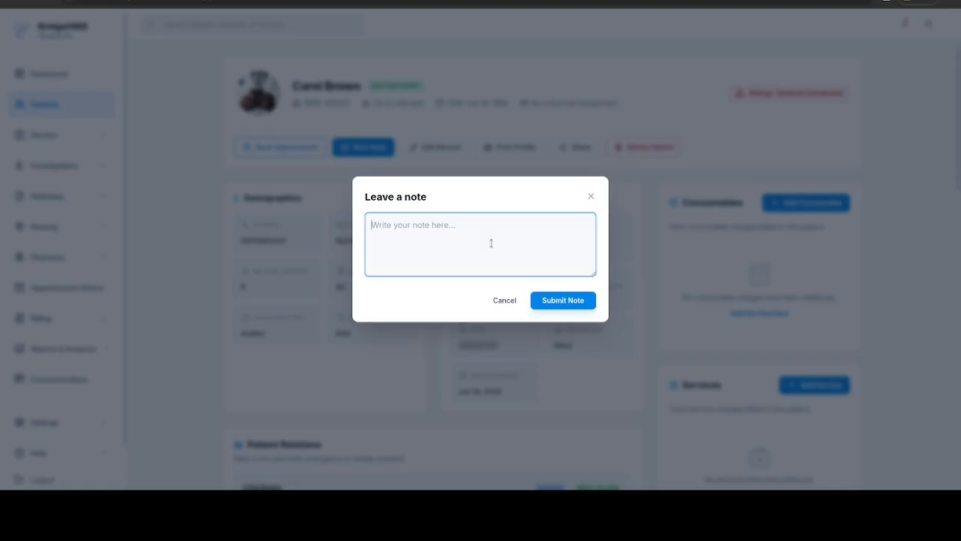
type("This is a sample note")
key("Tab")
key("Tab")
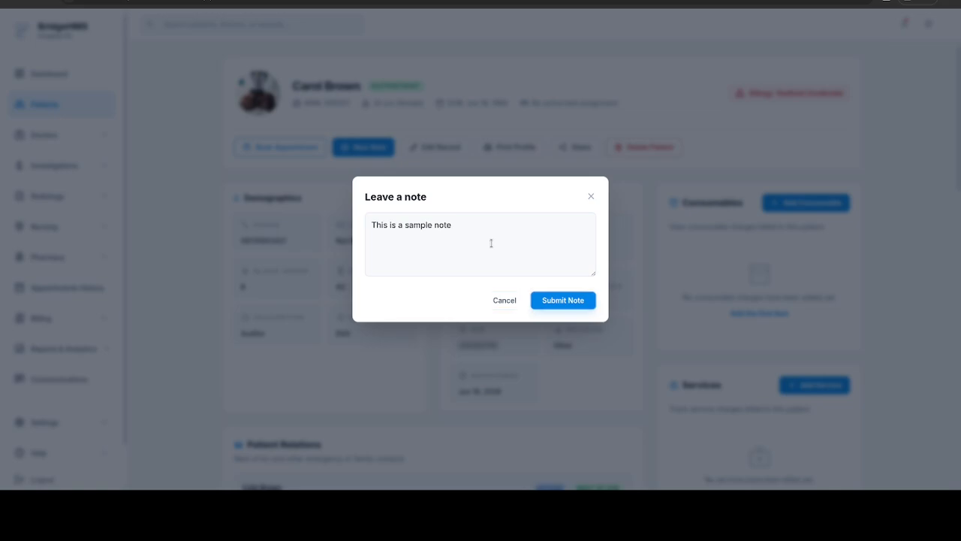
key("Return")
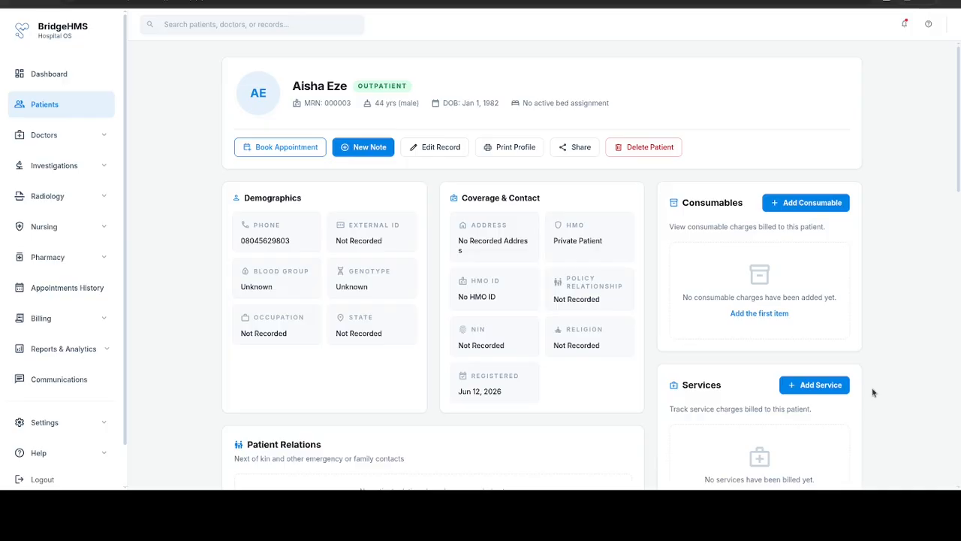
Step: Open the New Appointment form from the patient's profile via Book Appointment
left_click(279, 147)
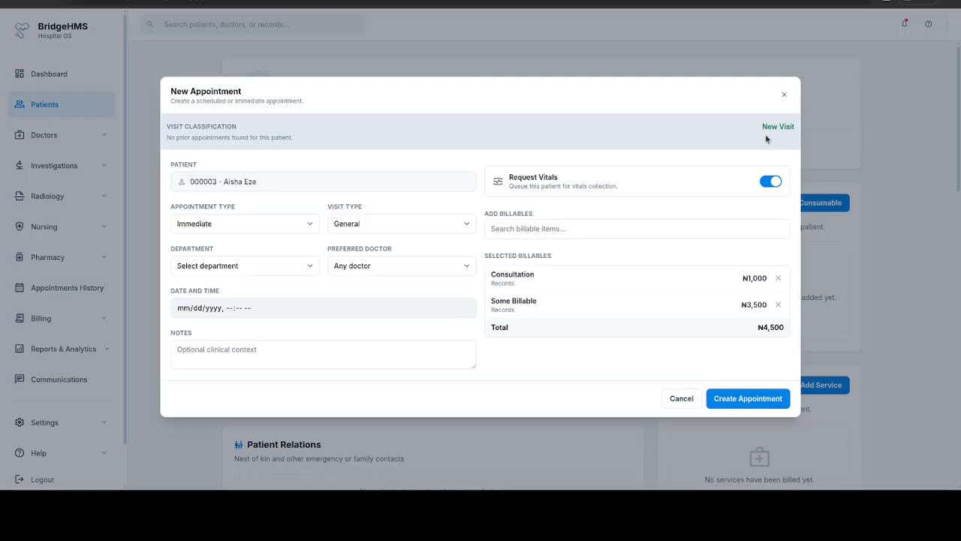
Step: Set the appointment's department to Dental Clinic, reviewing the type, visit, doctor and notes fields
left_click(244, 224)
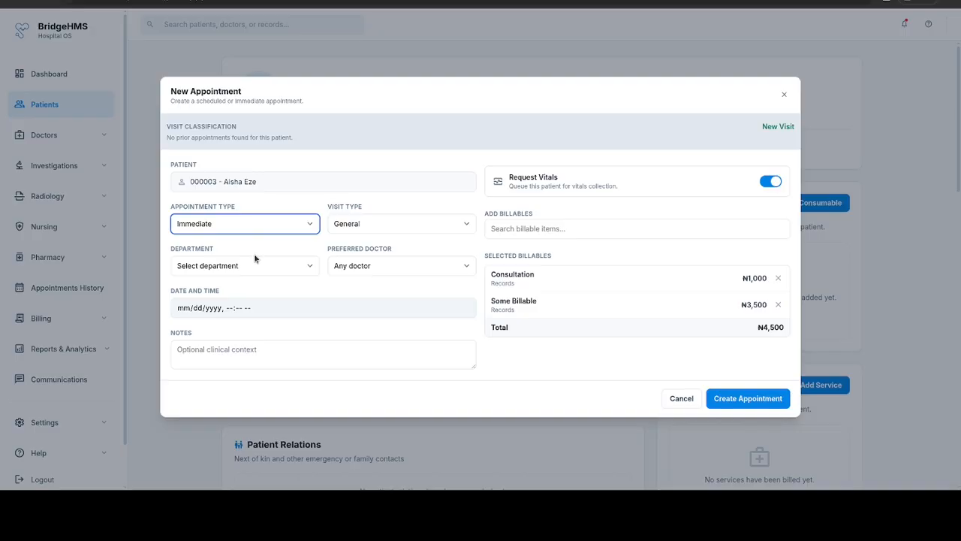
left_click(420, 224)
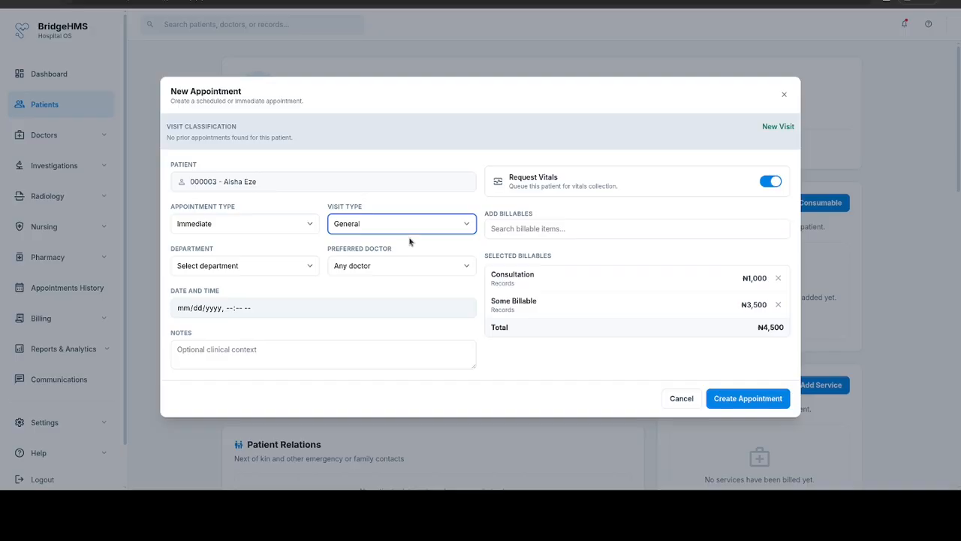
left_click(220, 269)
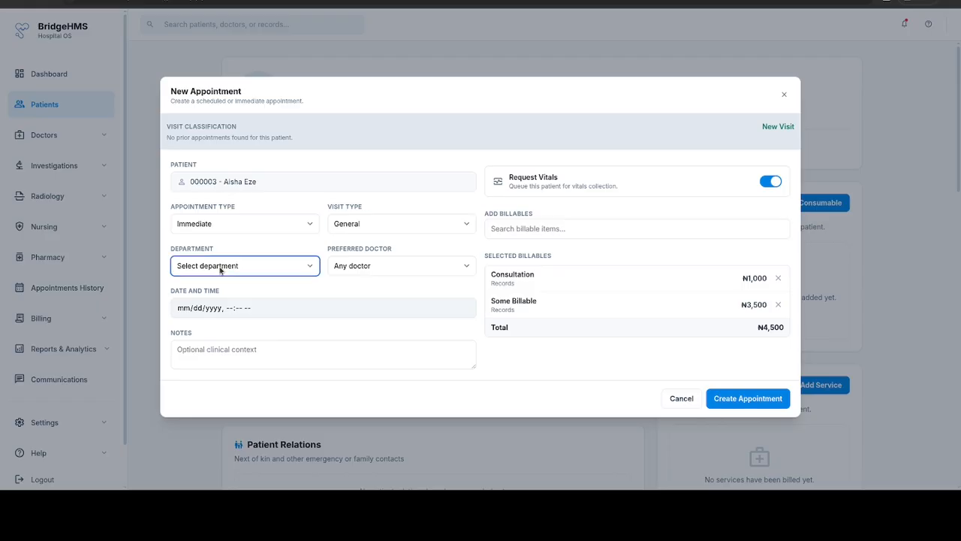
left_click(229, 316)
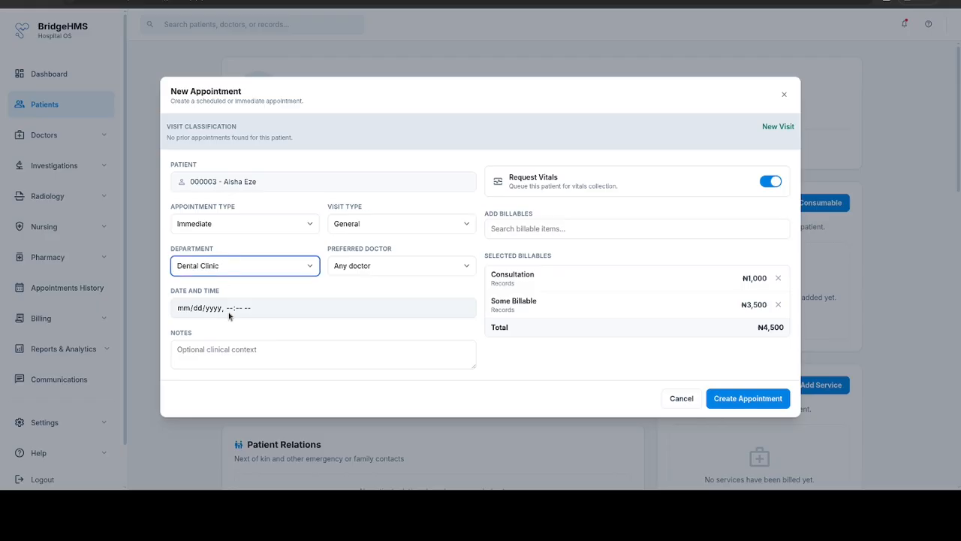
left_click(366, 268)
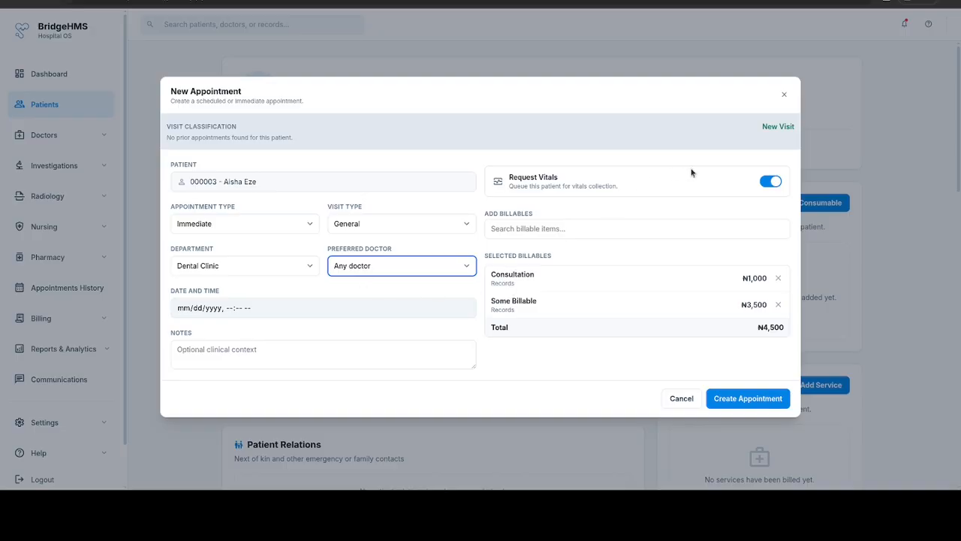
left_click(388, 366)
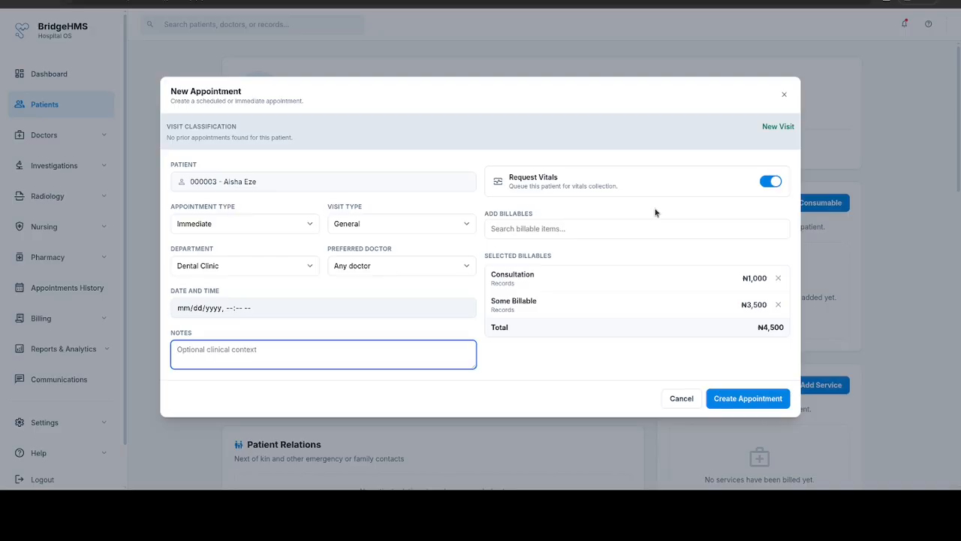
left_click(763, 185)
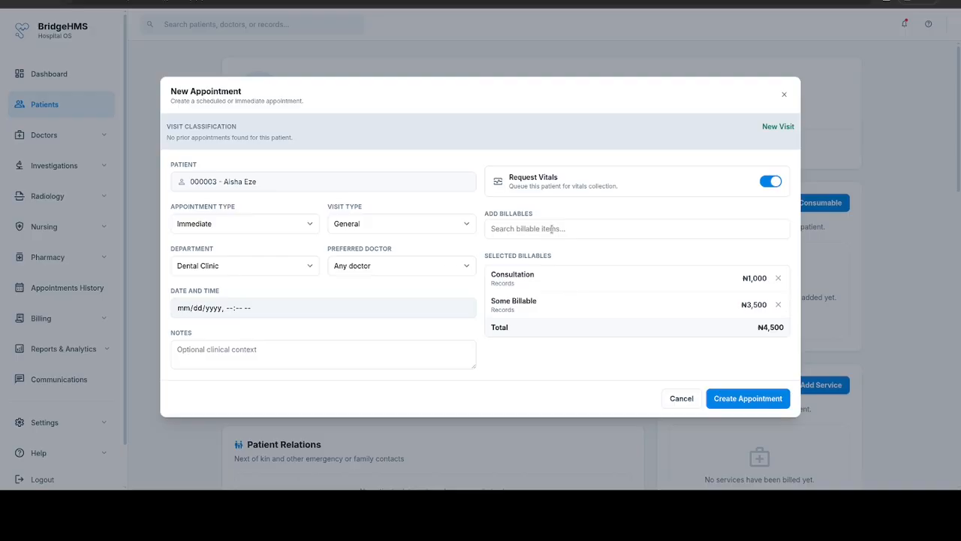
Step: Add the Patient Tag billable for a ₦5,500 total and create the appointment
left_click(551, 228)
left_click(555, 267)
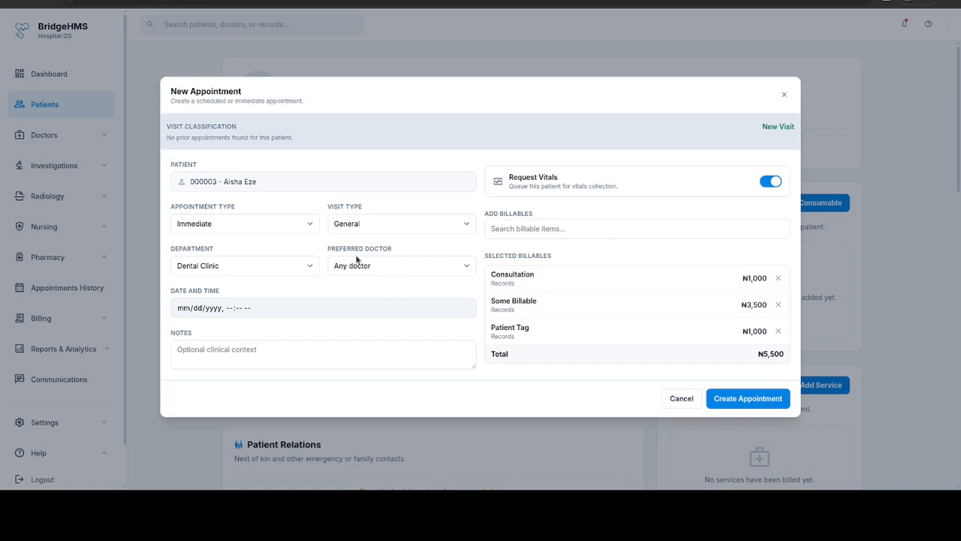
left_click(745, 398)
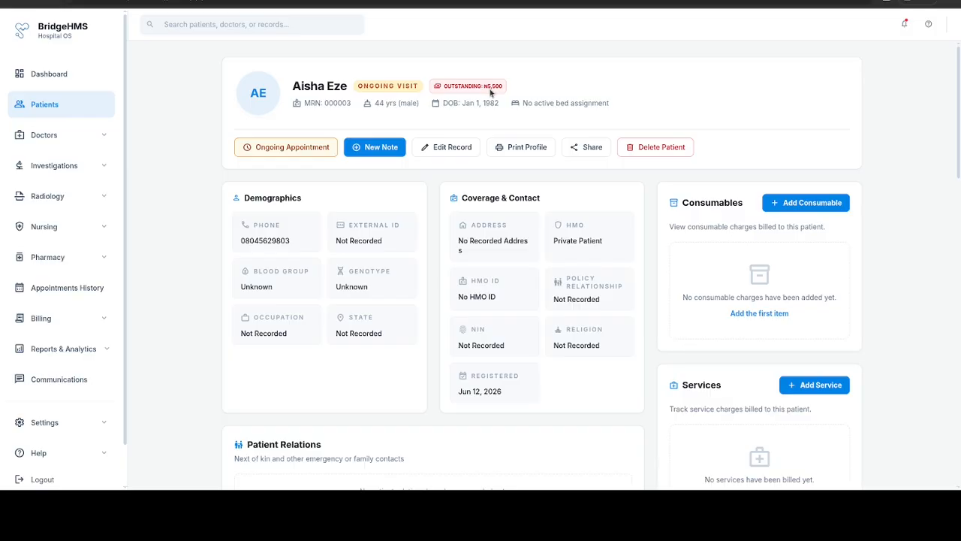
Step: Return to the Dashboard Overview from the sidebar
left_click(59, 84)
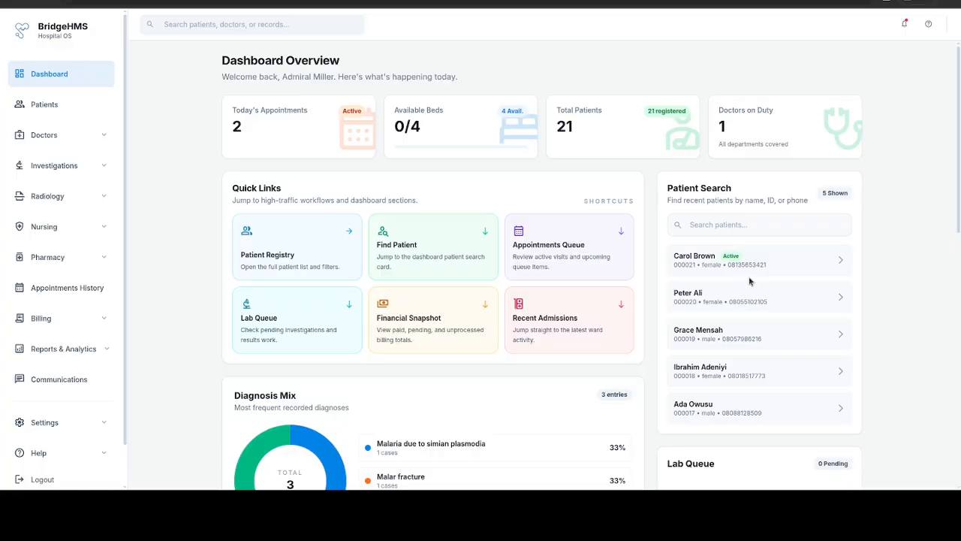
Step: Reopen the new female patient's profile from the dashboard's recent patients list
left_click(765, 223)
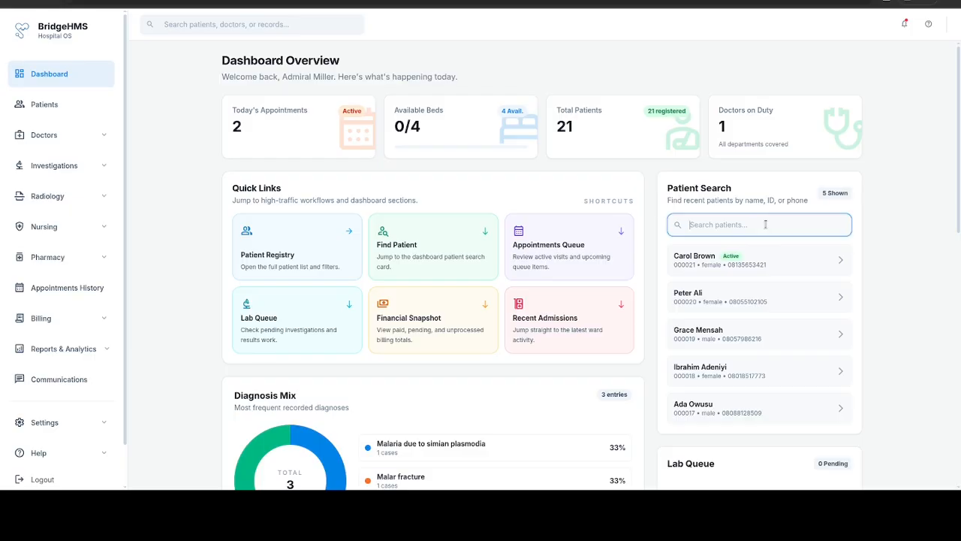
left_click(771, 261)
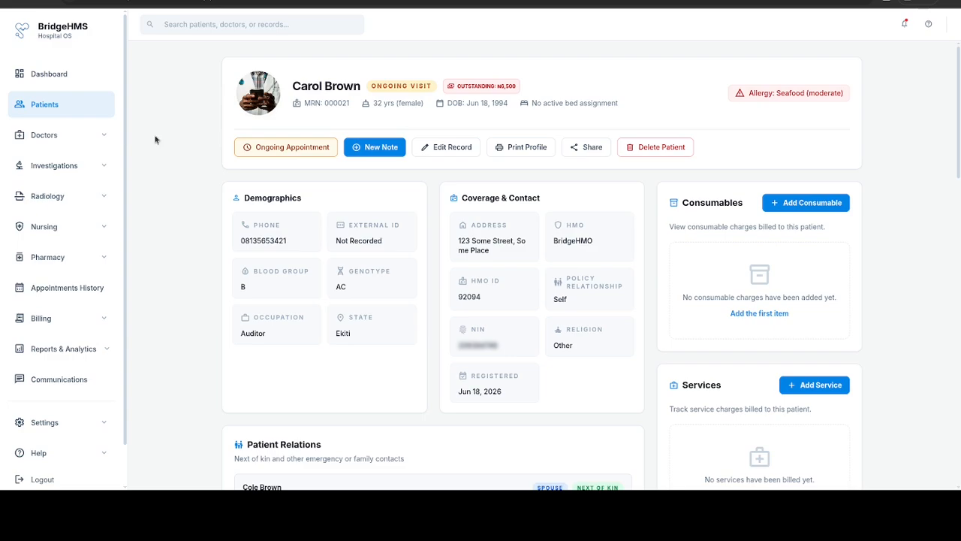
left_click(12, 115)
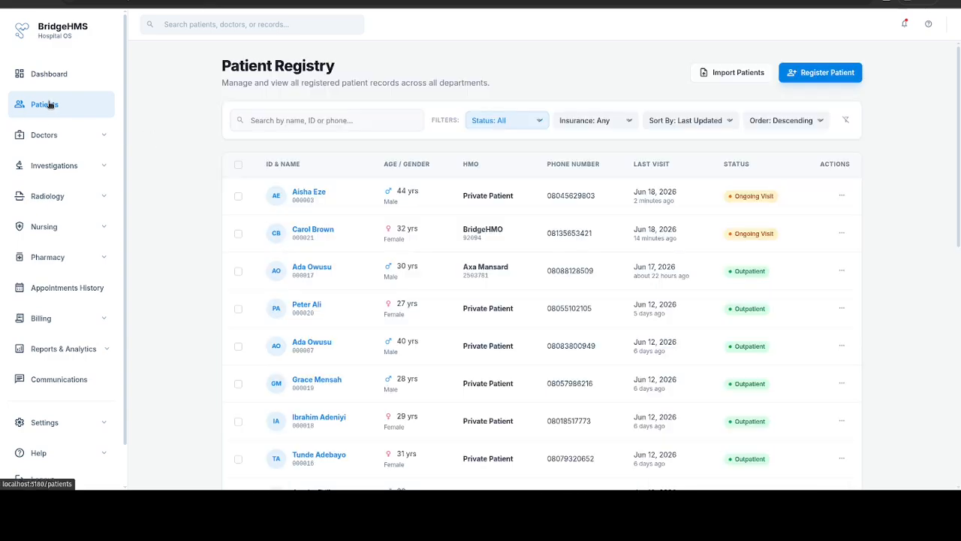
left_click(378, 120)
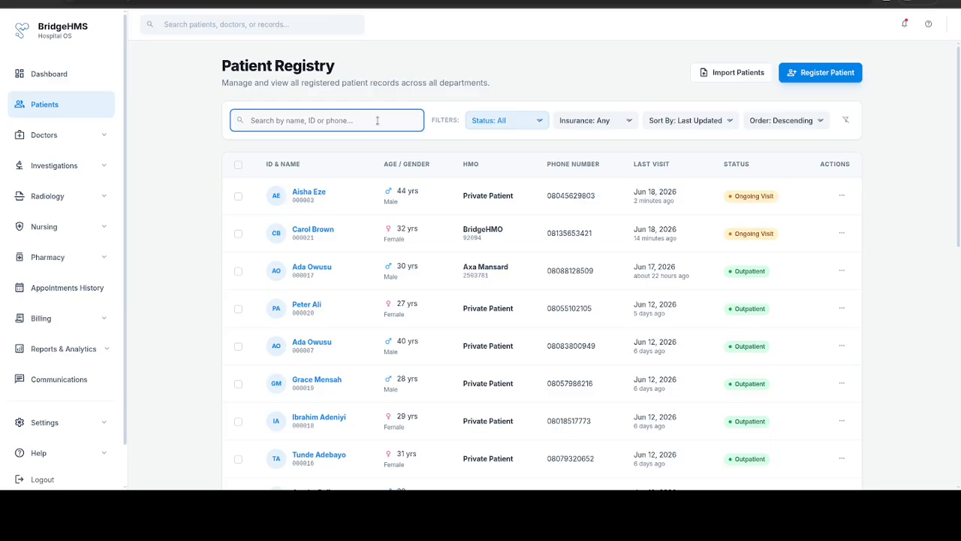
type("carol")
left_click(522, 122)
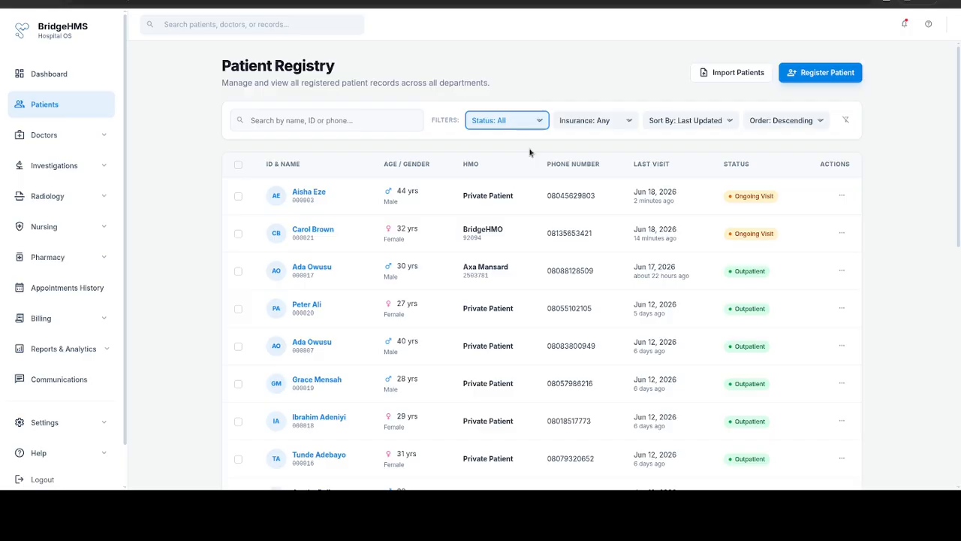
left_click(529, 152)
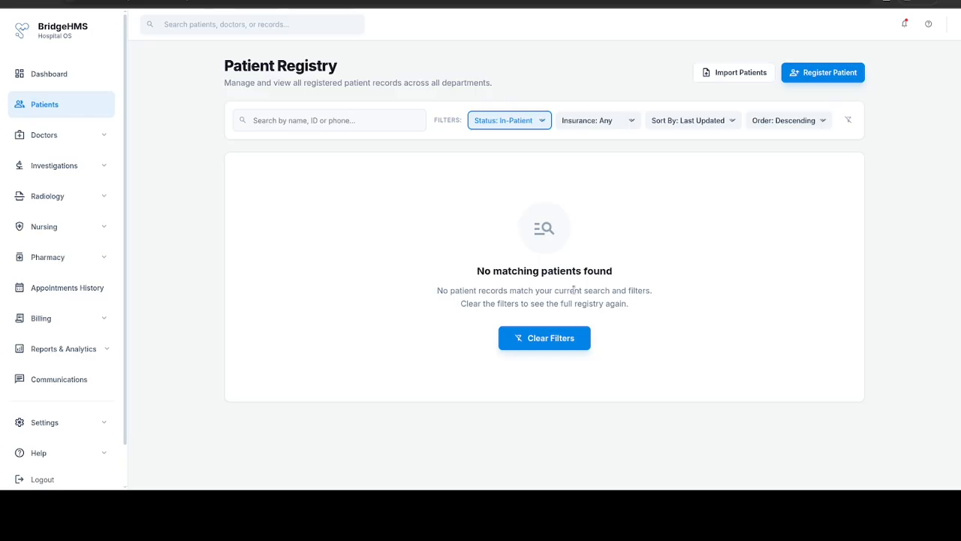
left_click(549, 335)
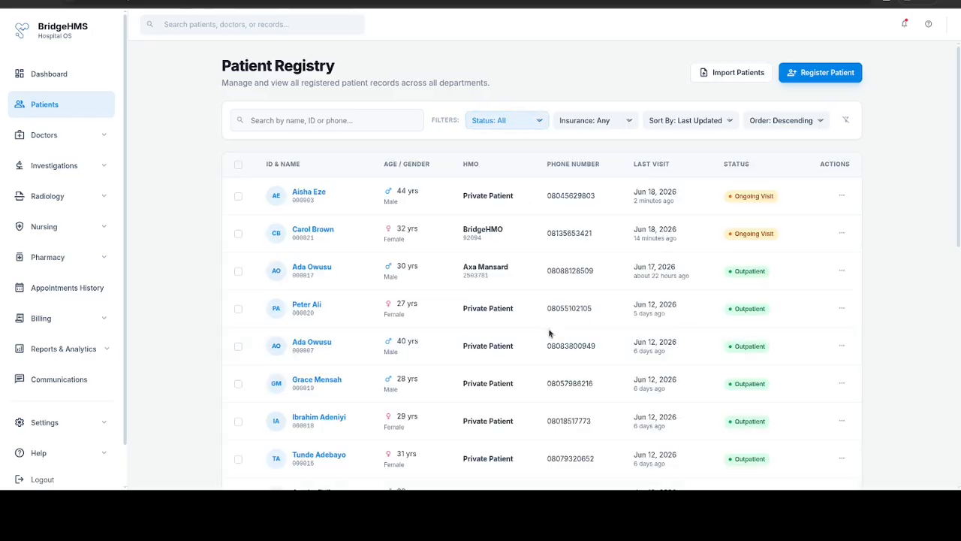
left_click(621, 126)
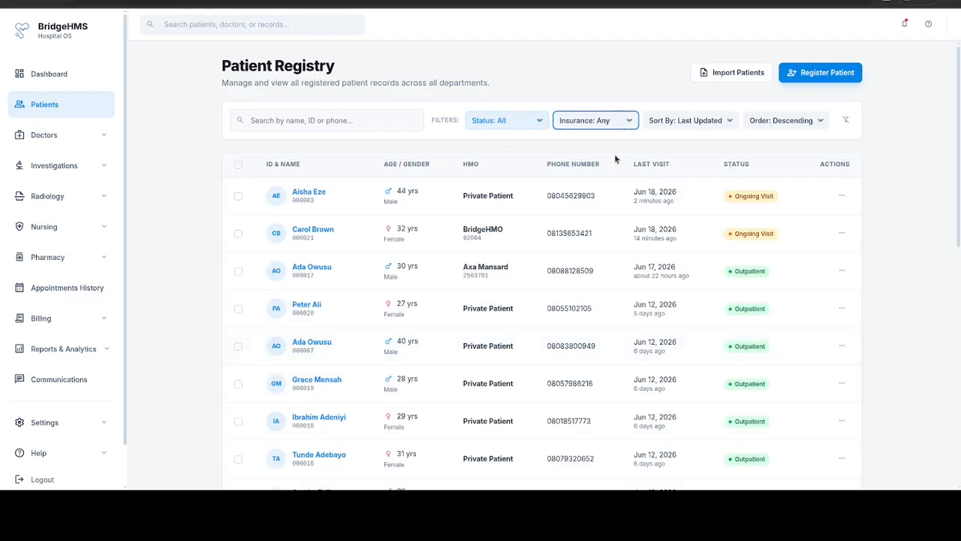
left_click(614, 156)
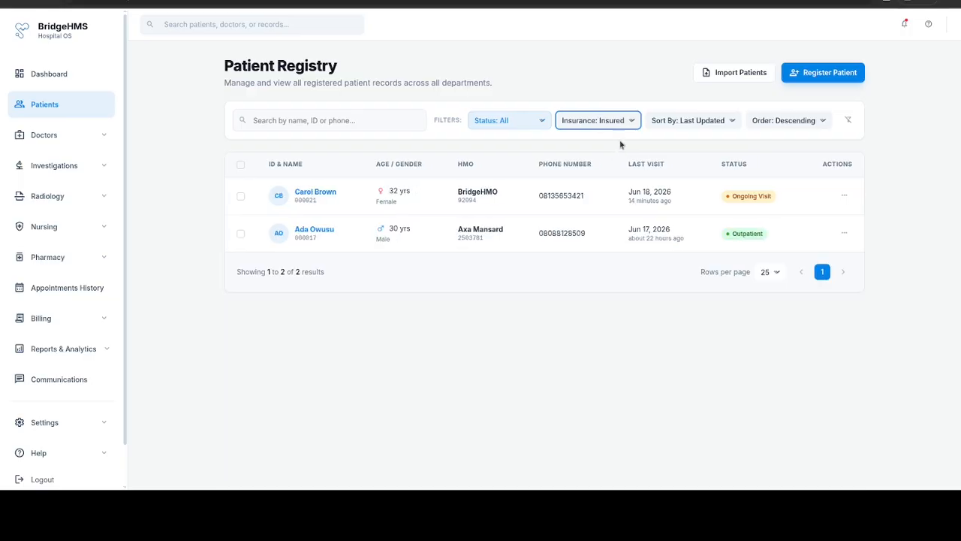
left_click(617, 136)
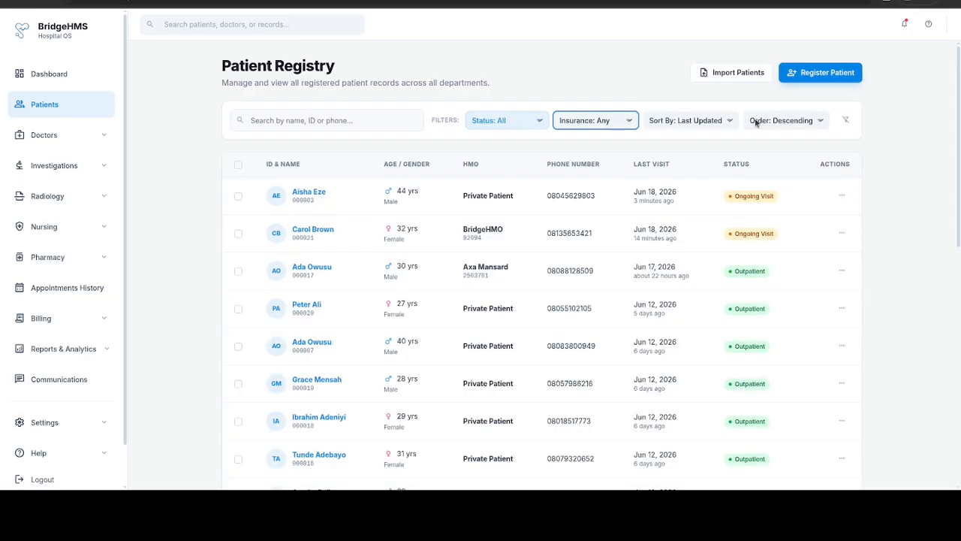
left_click(722, 120)
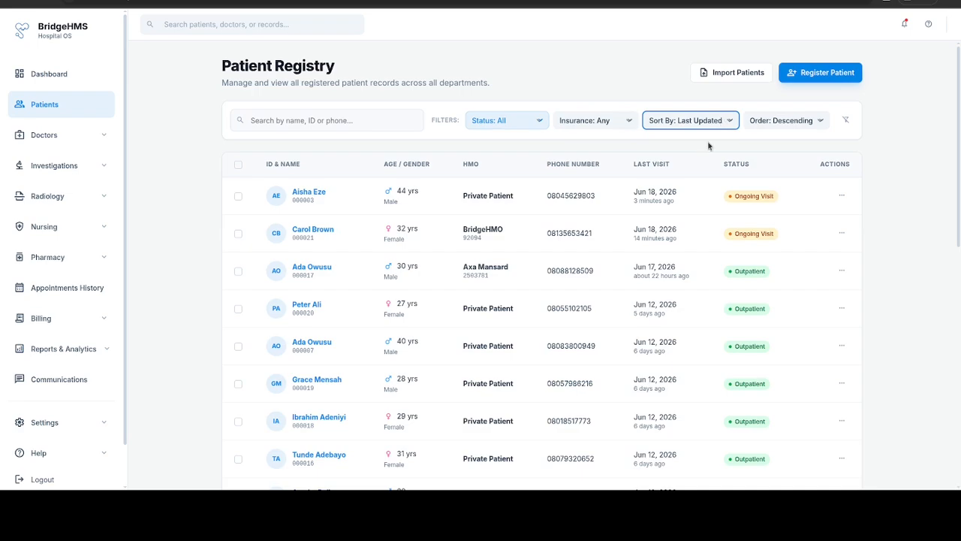
left_click(709, 144)
left_click(808, 122)
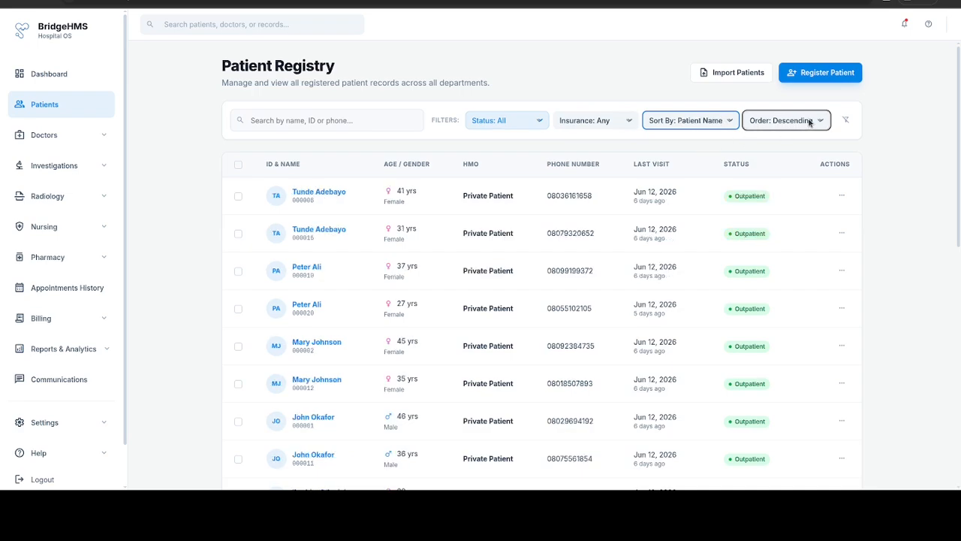
left_click(783, 143)
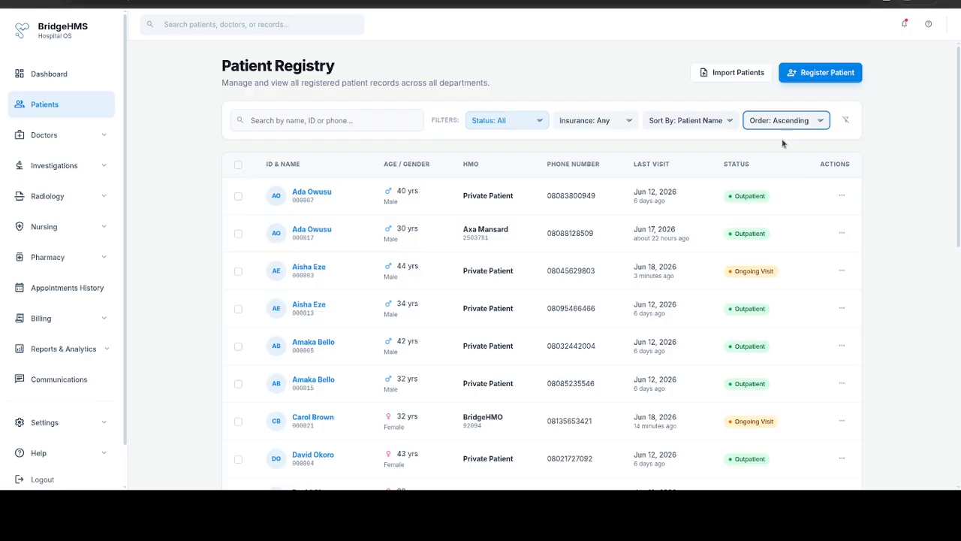
left_click(675, 125)
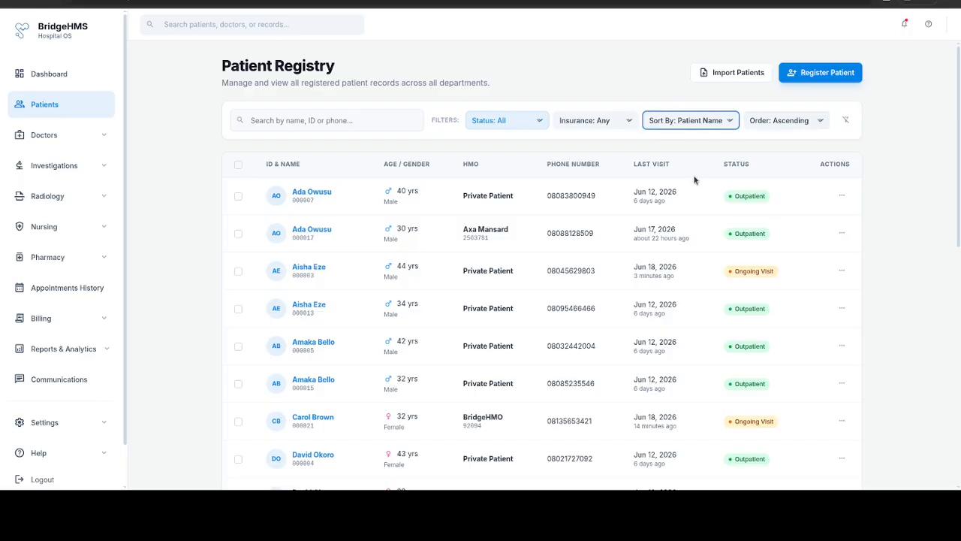
key("Down")
left_click(788, 126)
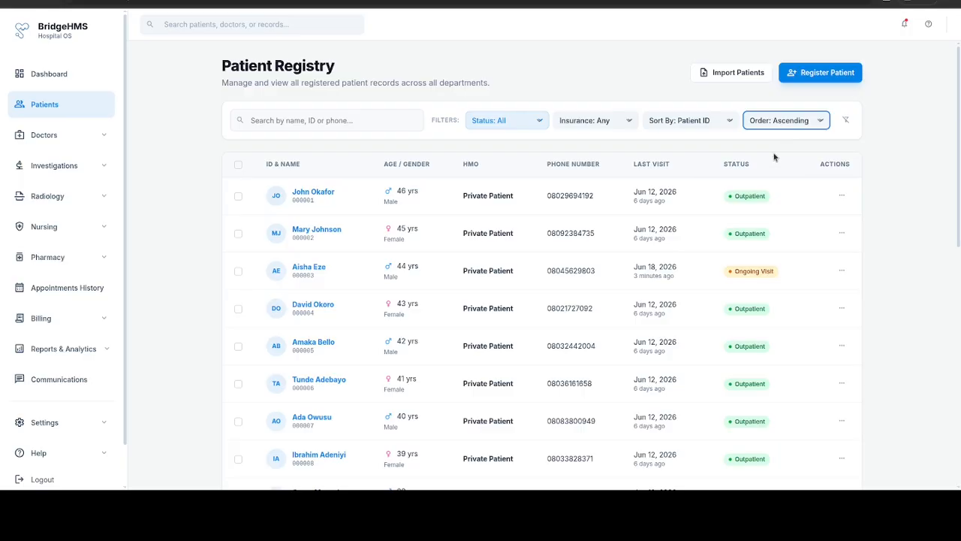
left_click(776, 155)
left_click(716, 126)
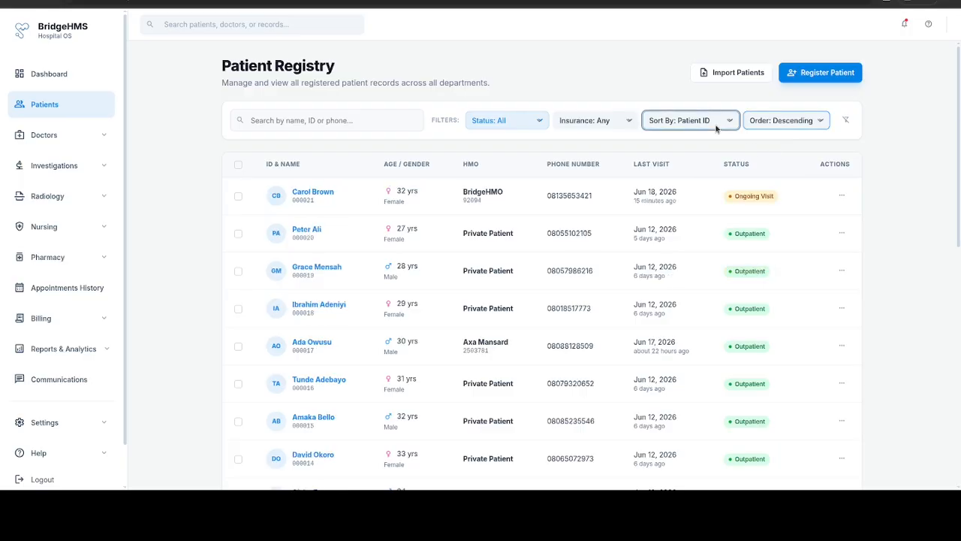
left_click(722, 178)
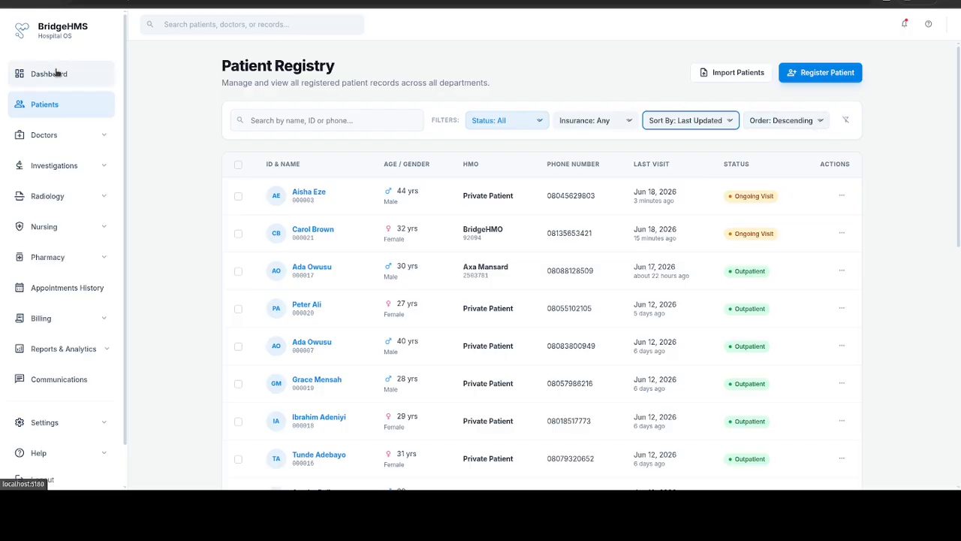
scroll(555, 335, "down", 1)
scroll(555, 336, "down", 1)
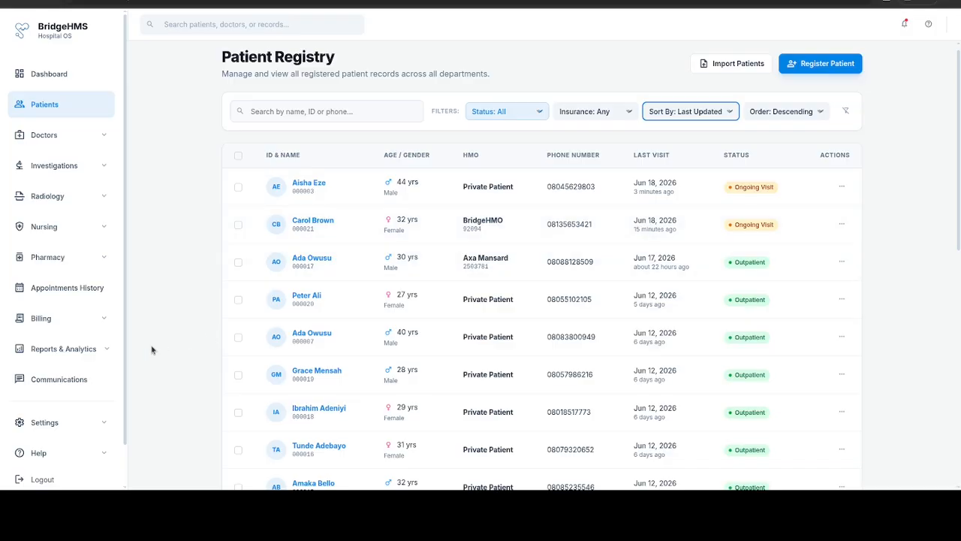
Step: Open the Patients analytics report under Reports & Analytics and scroll through its charts
left_click(109, 352)
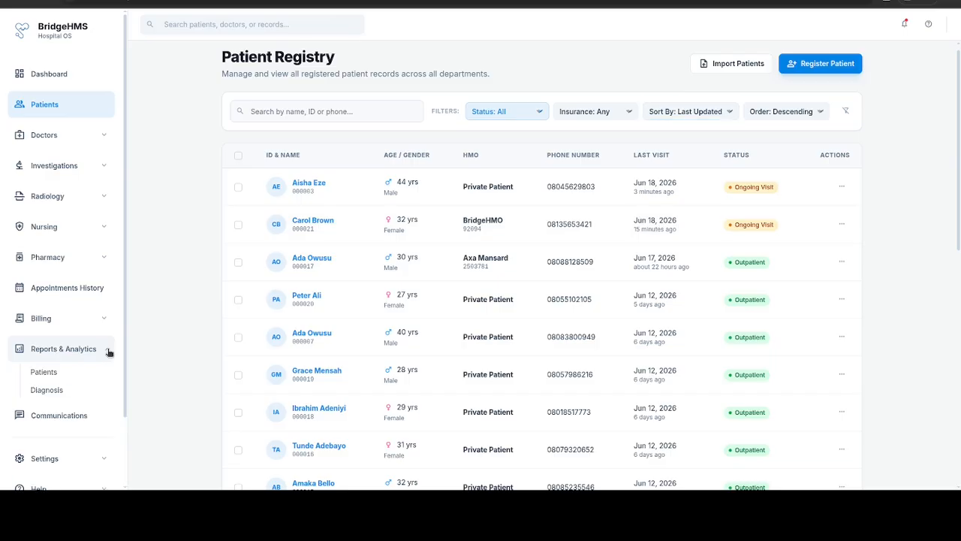
left_click(52, 373)
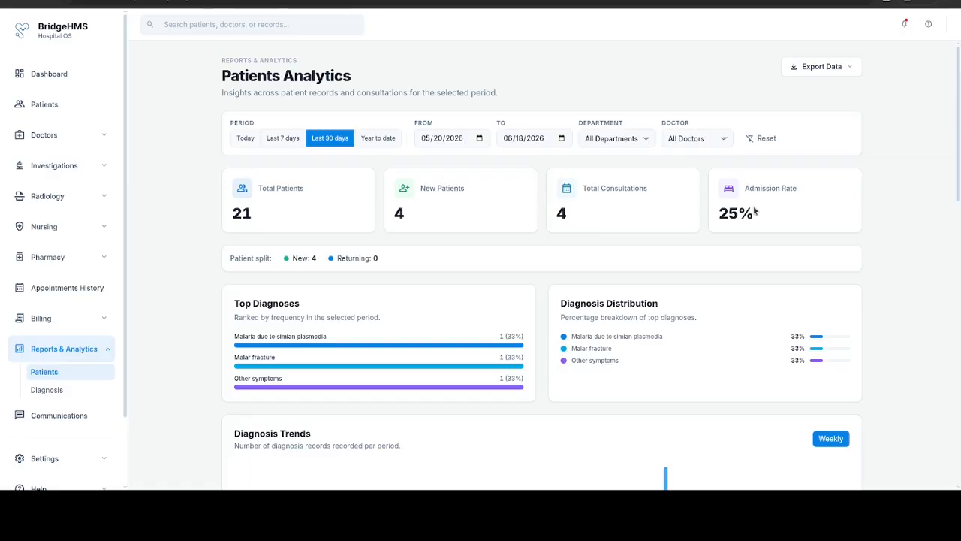
scroll(726, 229, "down", 3)
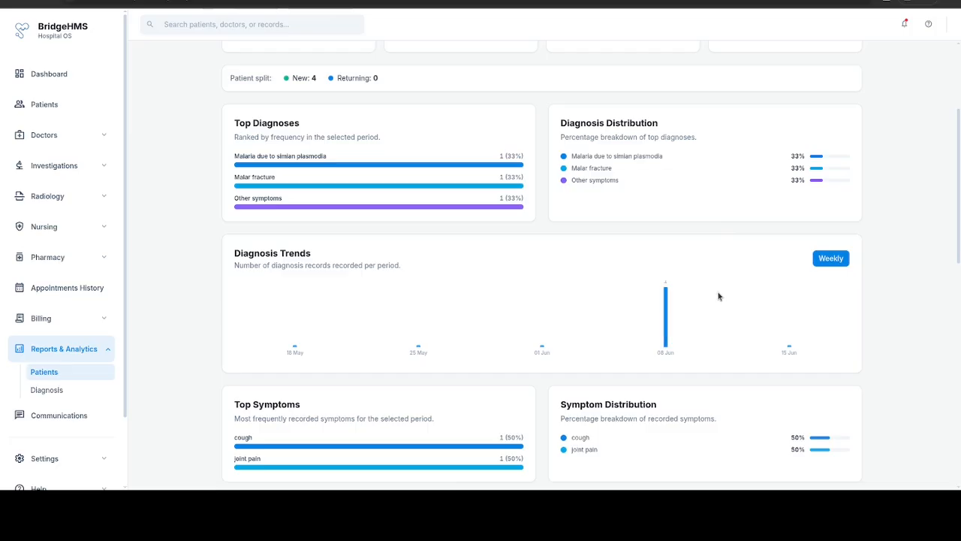
scroll(719, 296, "down", 1)
scroll(719, 296, "down", 2)
scroll(719, 296, "down", 2)
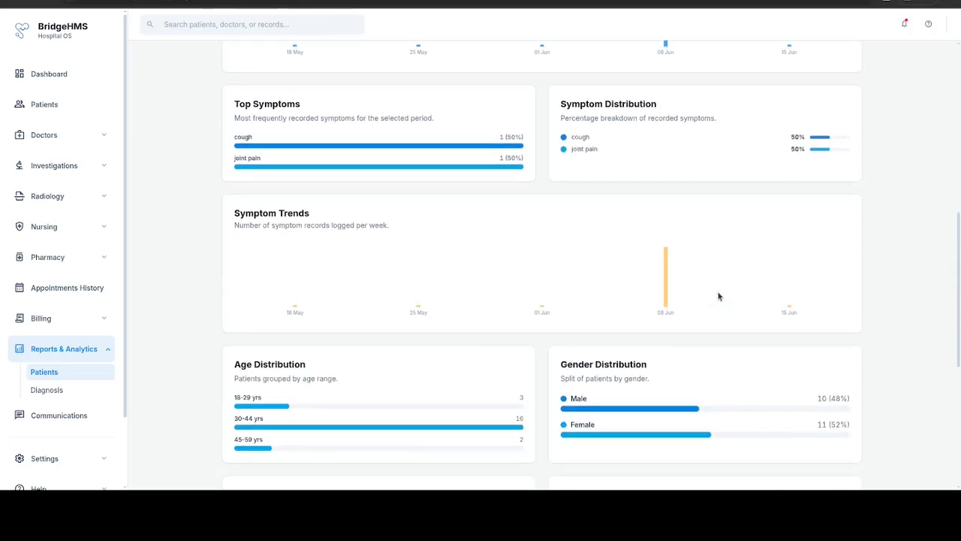
scroll(719, 295, "down", 3)
scroll(718, 296, "down", 3)
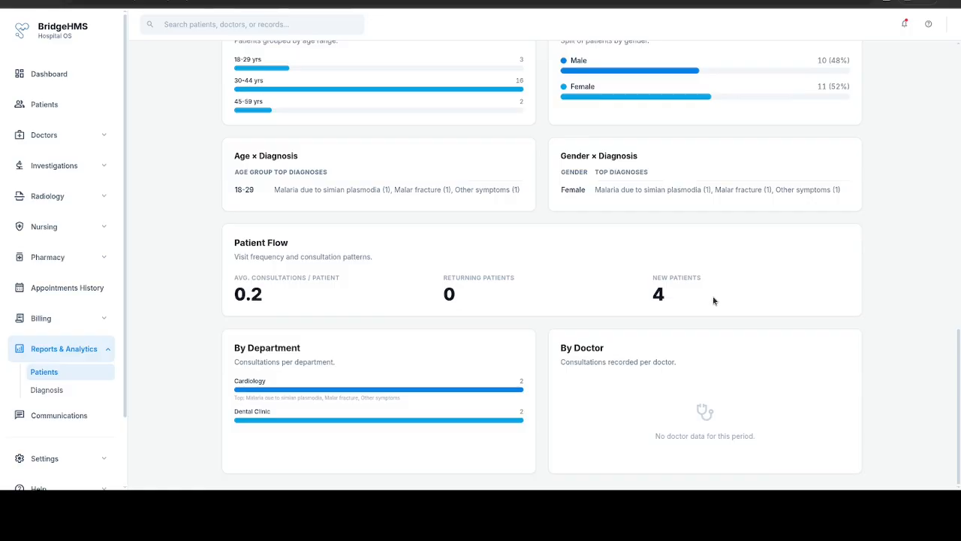
scroll(698, 324, "up", 10)
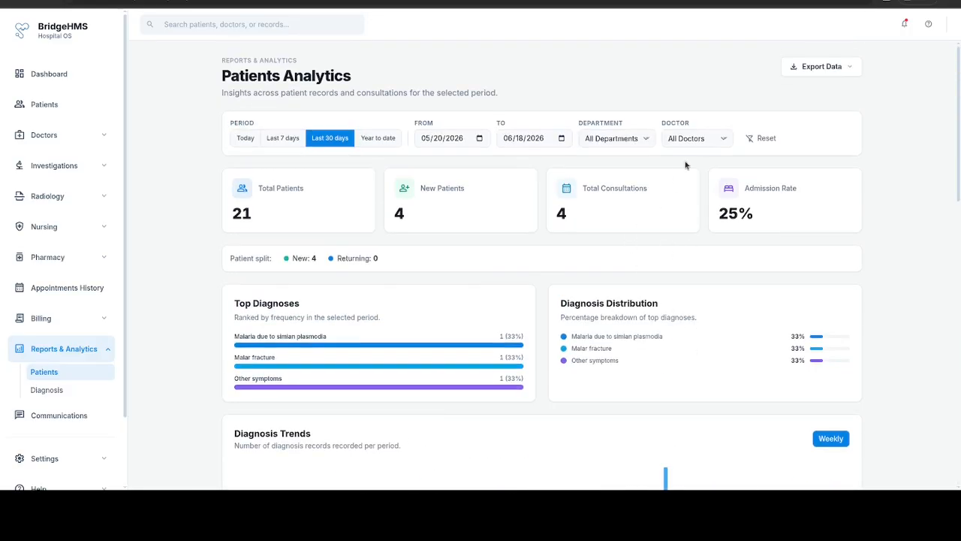
Step: Limit the patients analytics to Today after checking the doctor, department and export options
left_click(707, 138)
left_click(588, 141)
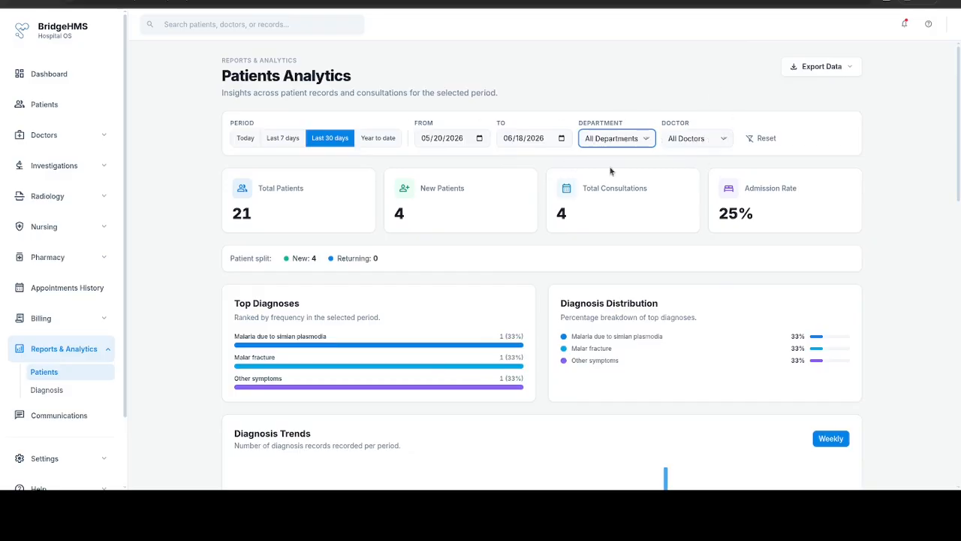
left_click(248, 138)
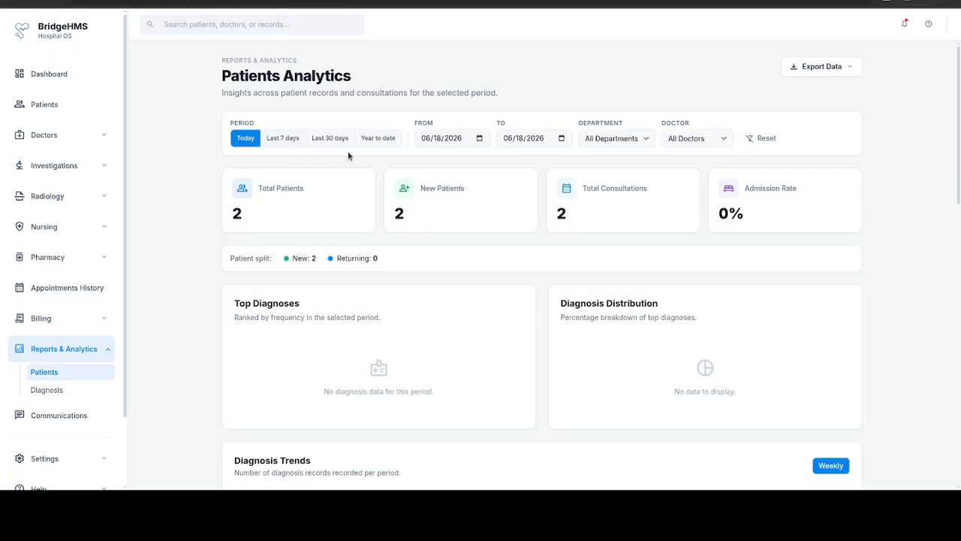
left_click(858, 68)
left_click(910, 100)
left_click(80, 392)
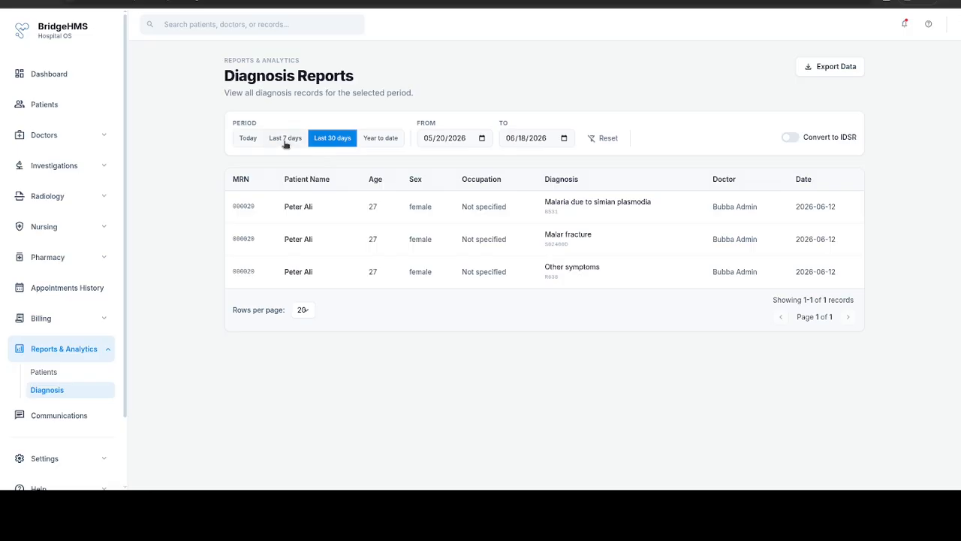
Step: Turn on Convert to IDSR, tagging Malaria as IDSR and Malar fracture as Non-IDSR
left_click(799, 140)
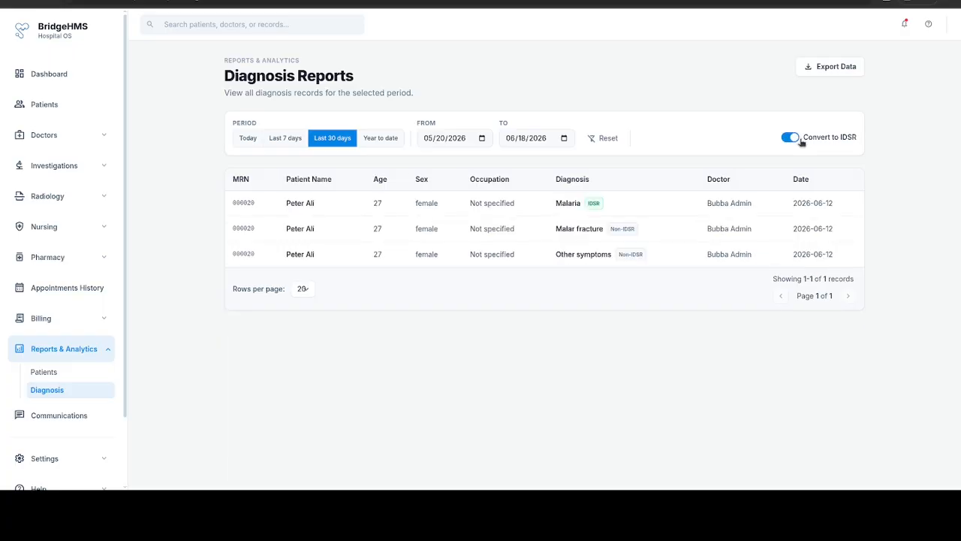
left_click(799, 140)
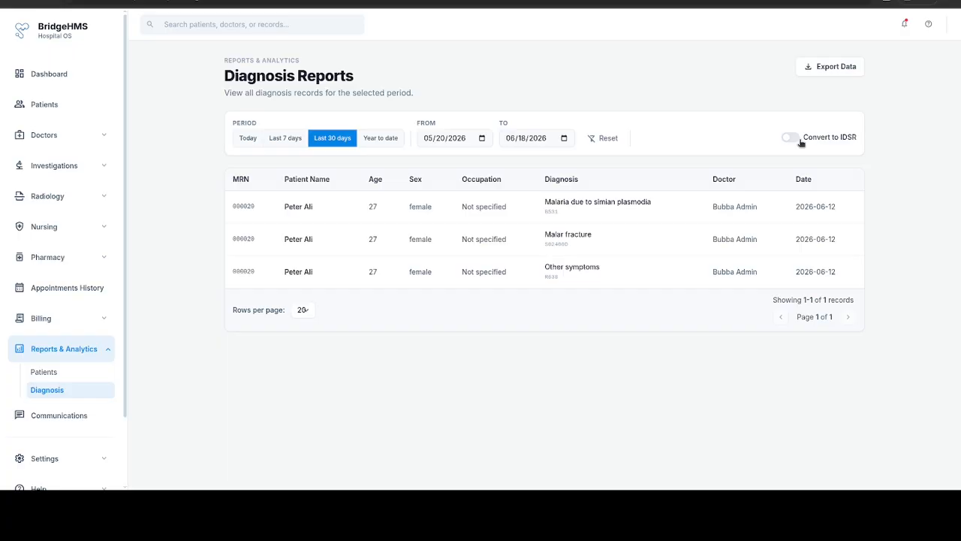
left_click(797, 139)
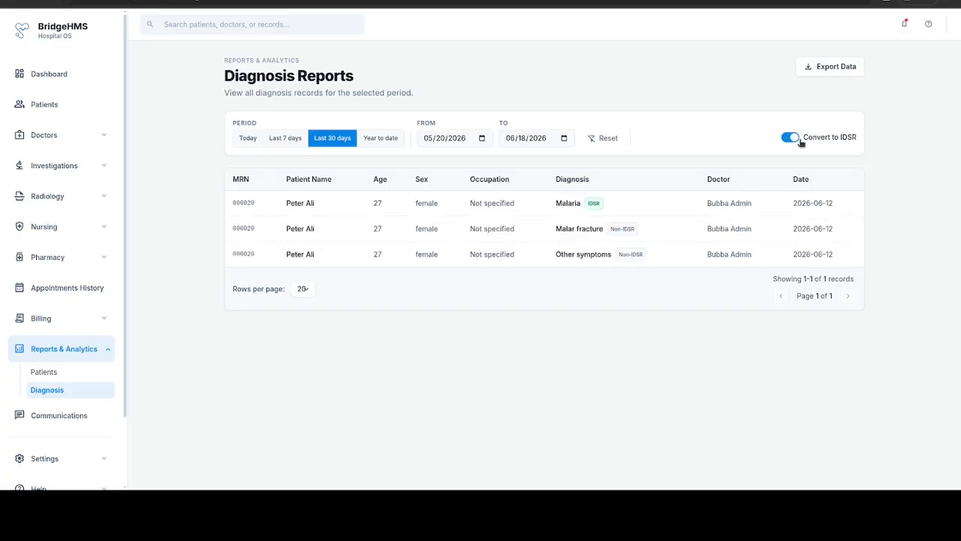